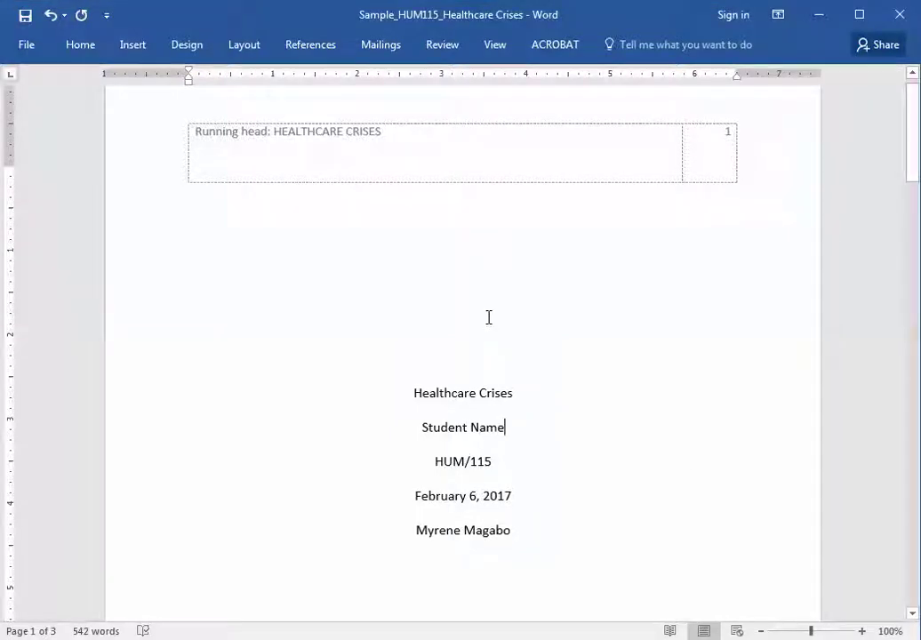
Select the five centered title-page lines, from 'Healthcare Crises' through the last name line.
mouse_move(409, 397)
mouse_down()
mouse_move(512, 513)
mouse_move(524, 555)
mouse_up()
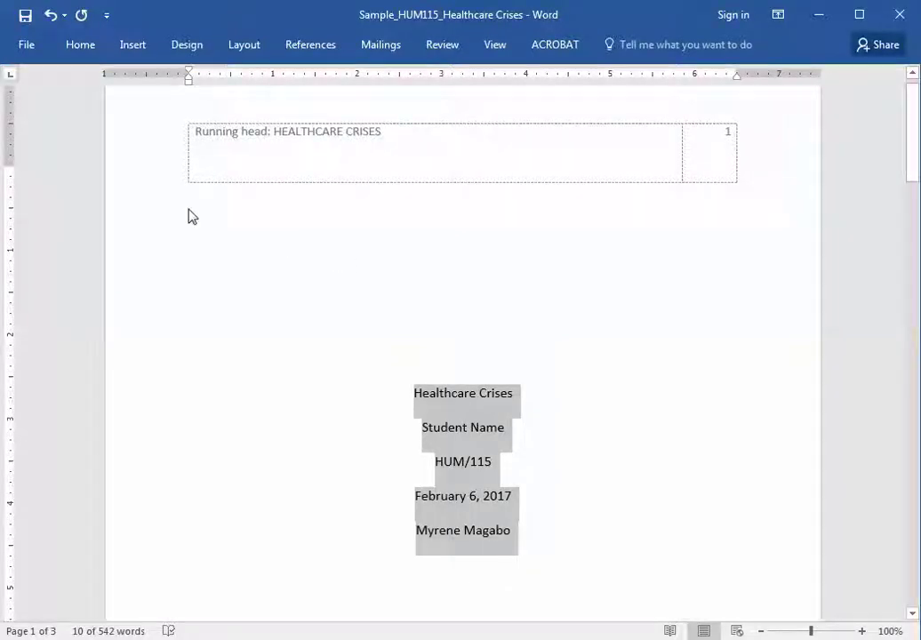
Format the selected title-page lines as Times New Roman, 12 point.
click(81, 50)
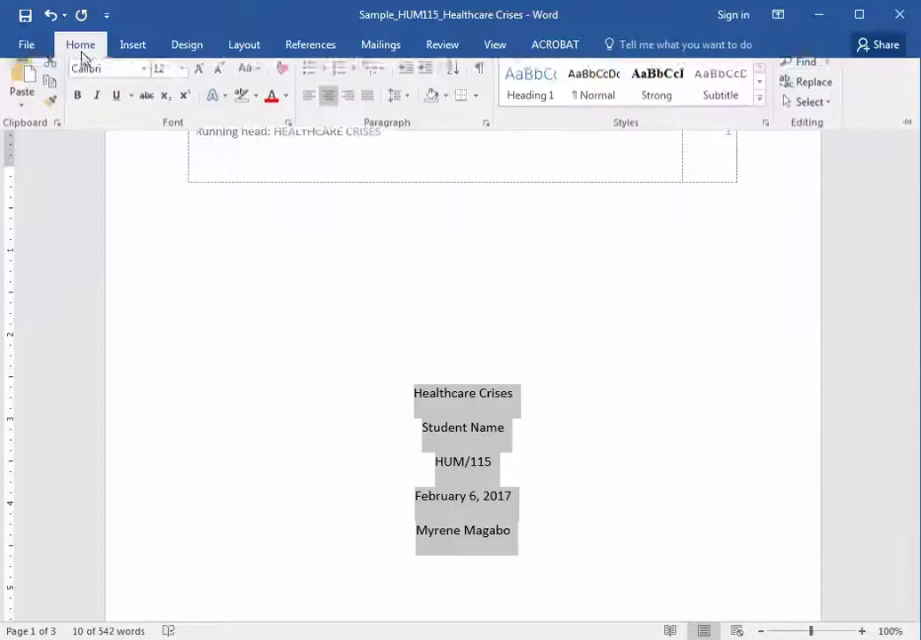
click(144, 78)
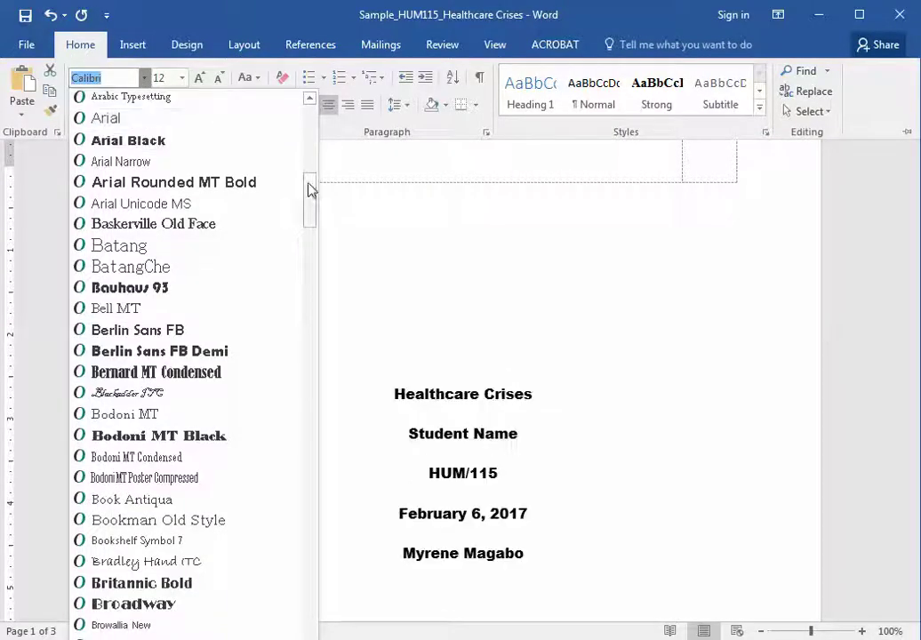
drag(309, 191, 308, 123)
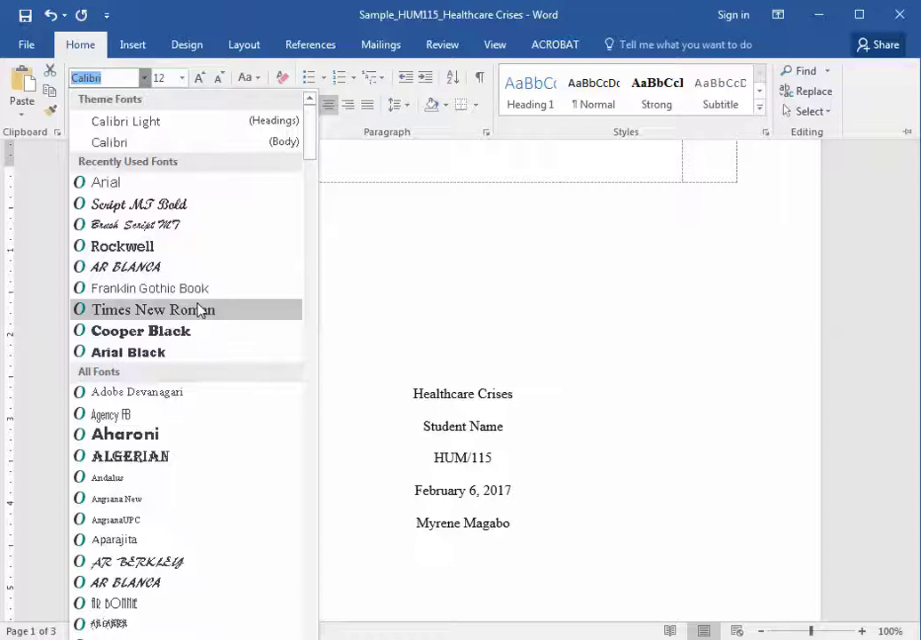
click(177, 309)
click(183, 78)
click(161, 165)
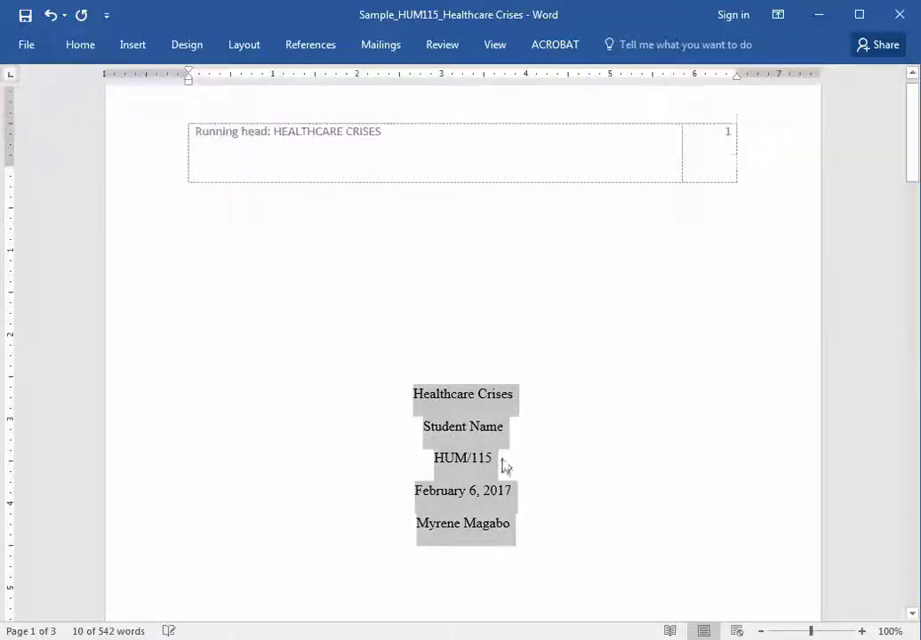
Deselect the title page and place the cursor in the Student Name line.
click(501, 458)
drag(426, 422, 502, 427)
click(539, 408)
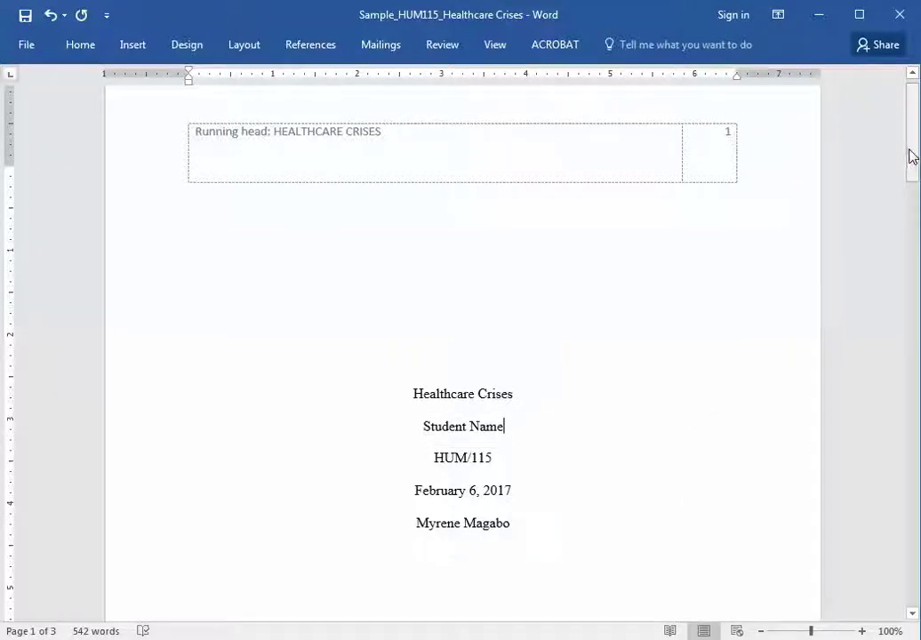
Select everything from the page 2 title 'Healthcare Crises' through the end of the references.
drag(912, 158, 913, 285)
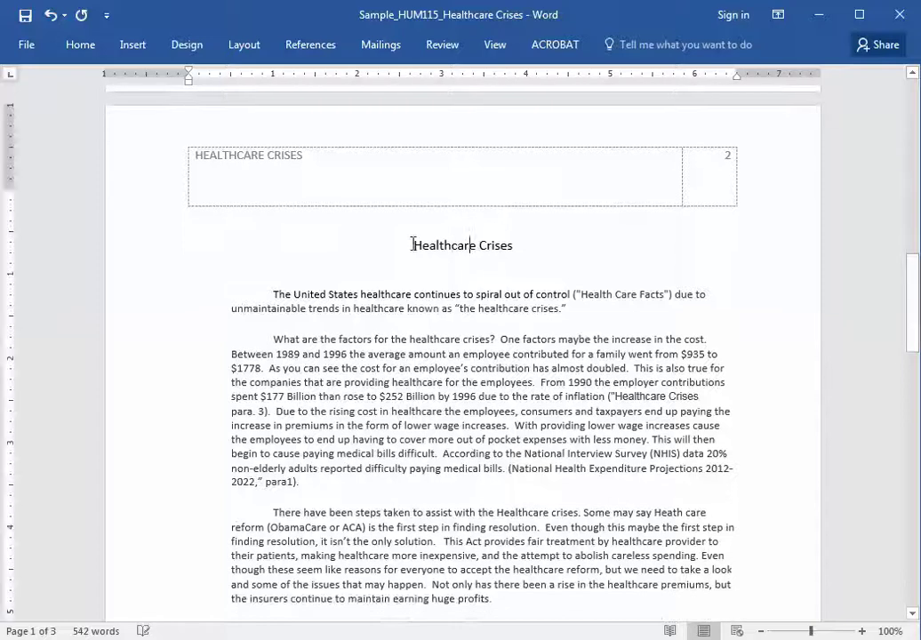
drag(412, 246, 548, 249)
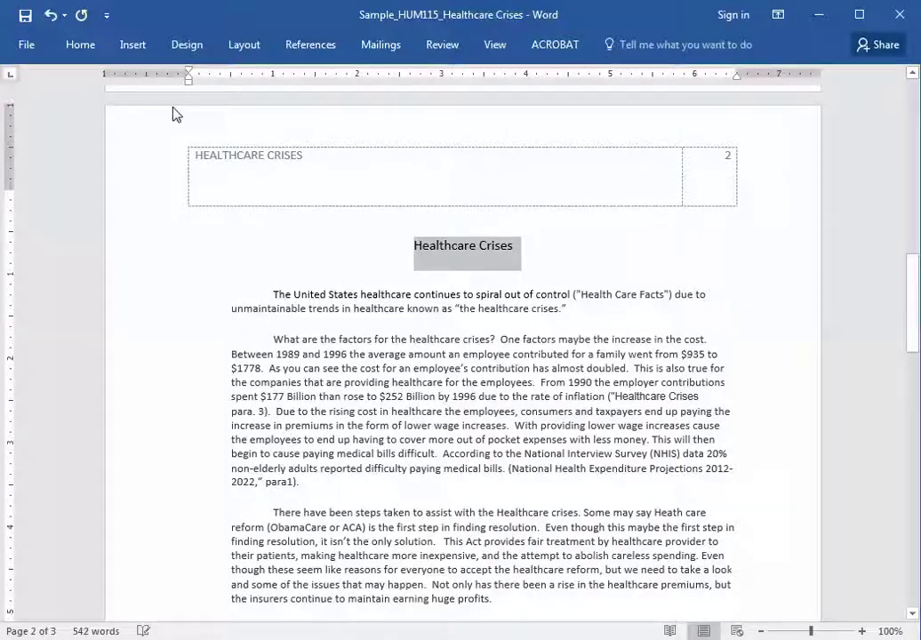
click(414, 247)
mouse_move(414, 247)
mouse_down()
mouse_move(249, 614)
mouse_move(588, 587)
mouse_up()
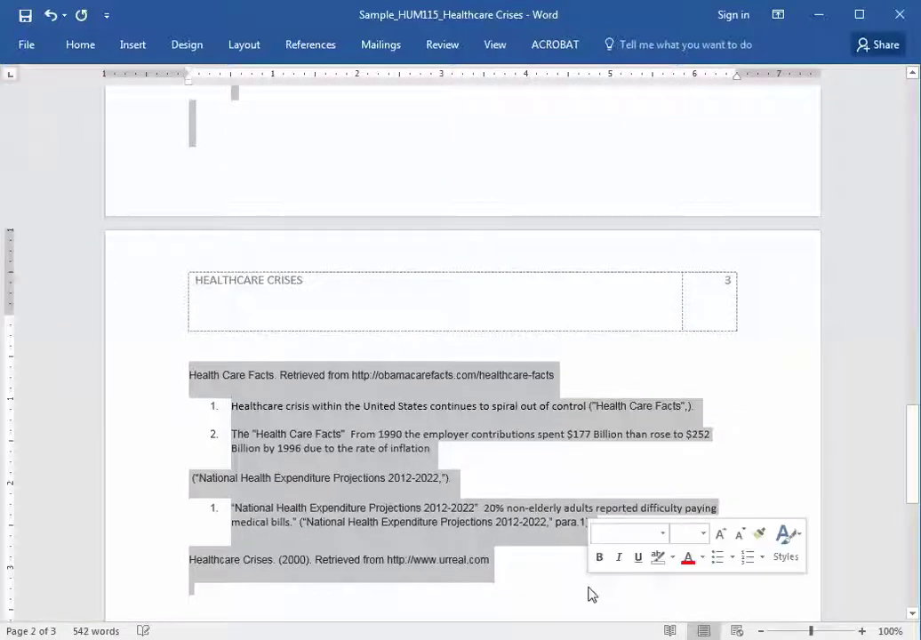
drag(911, 432, 908, 281)
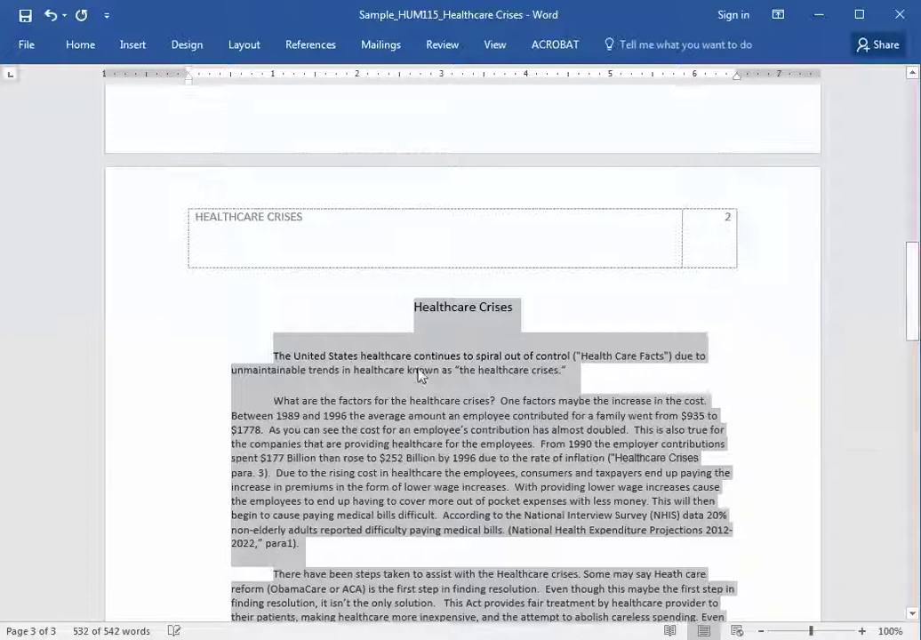
Apply Times New Roman at 12 point to the selected essay body and references.
click(87, 51)
click(144, 78)
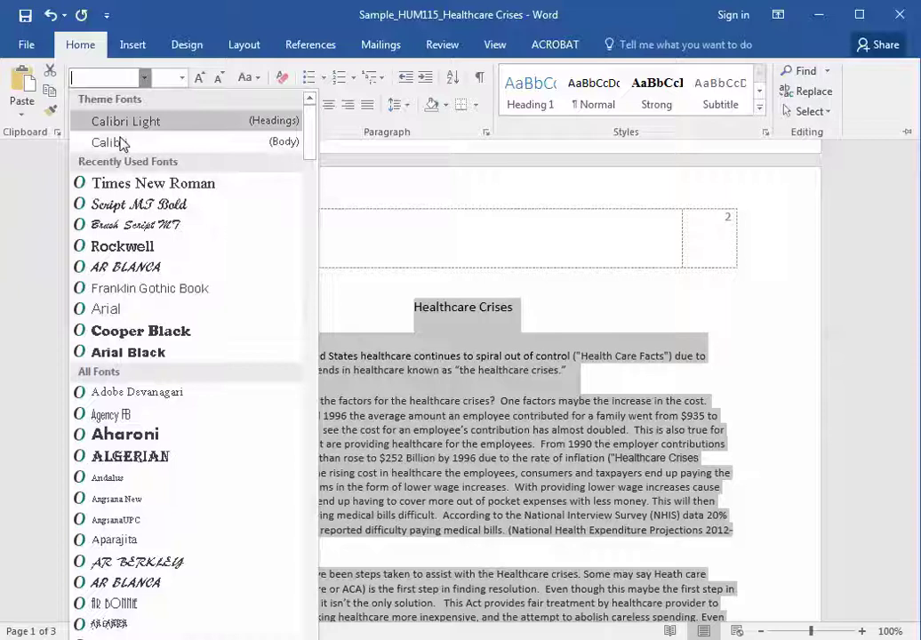
click(124, 176)
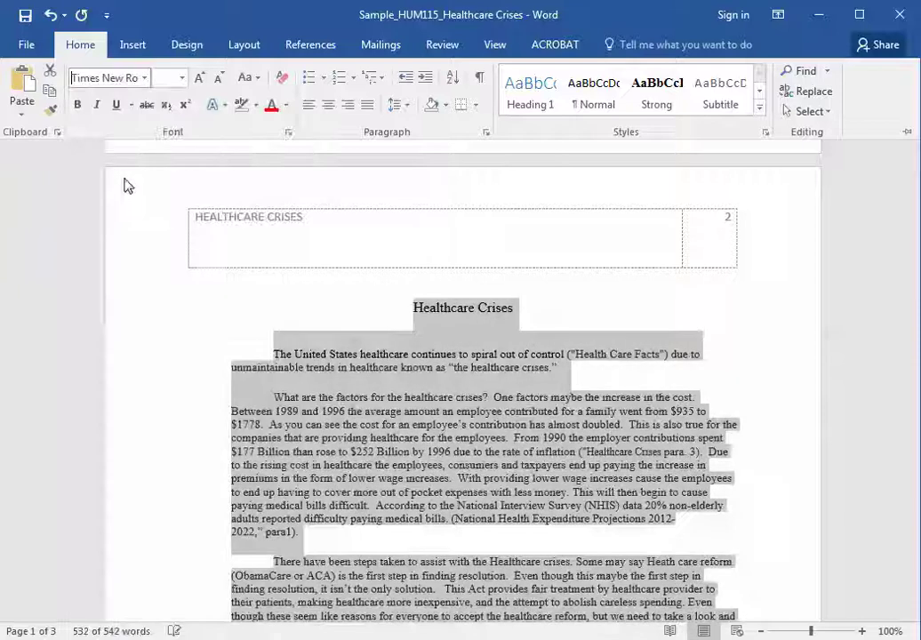
click(181, 78)
click(160, 167)
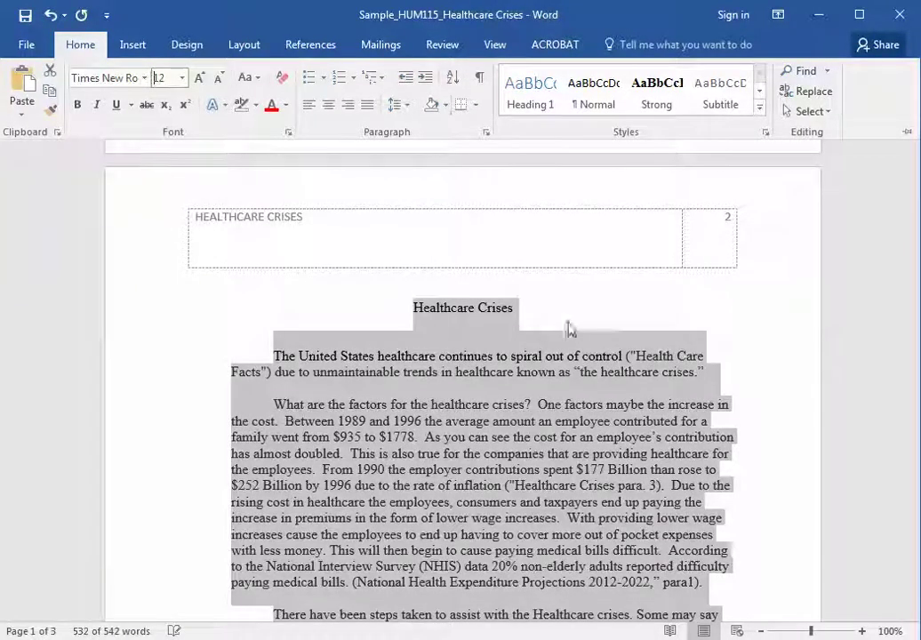
Set double line spacing, 0 pt before and after, with 'Don't add space' checked.
click(486, 132)
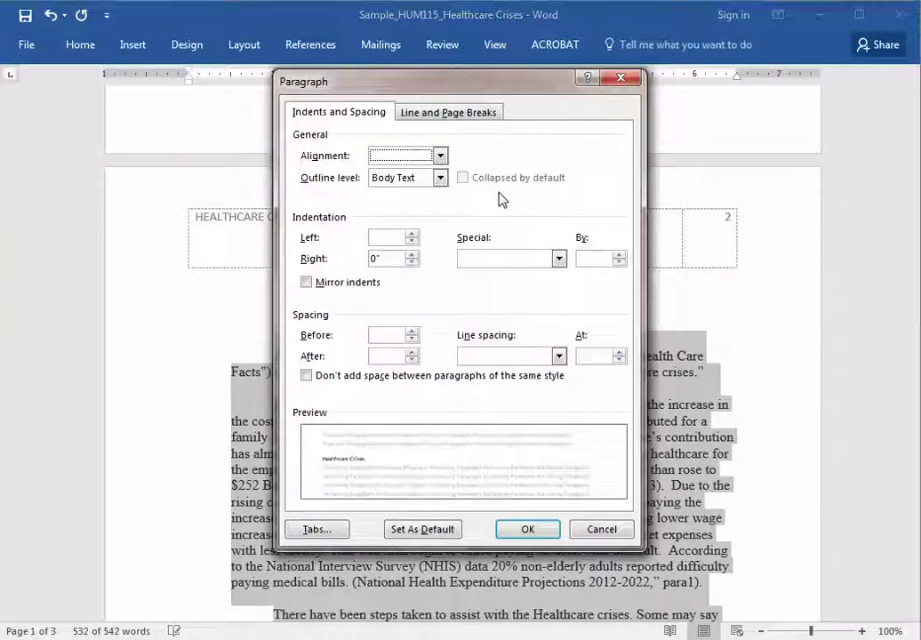
click(559, 356)
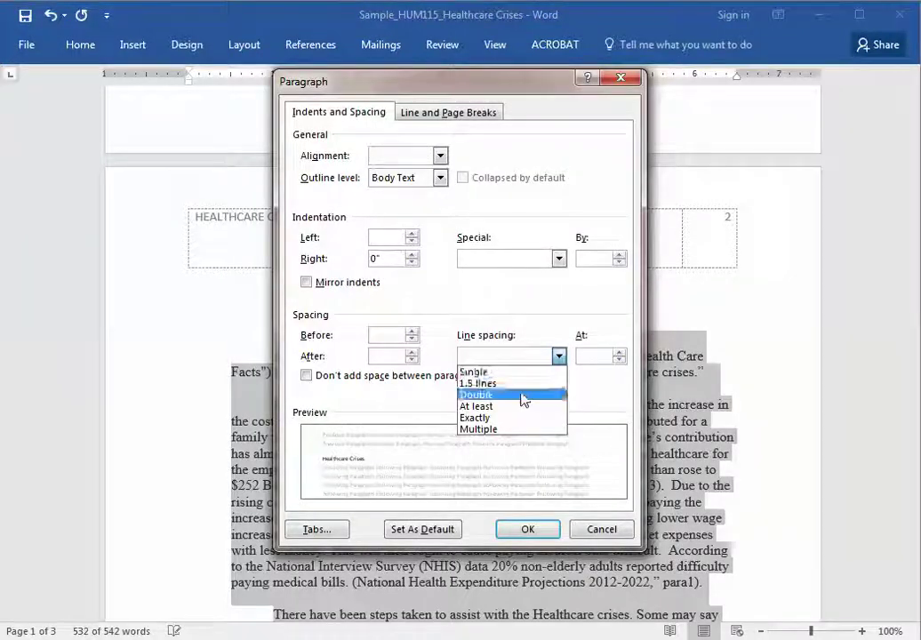
click(523, 398)
click(412, 360)
click(559, 358)
click(495, 396)
click(412, 340)
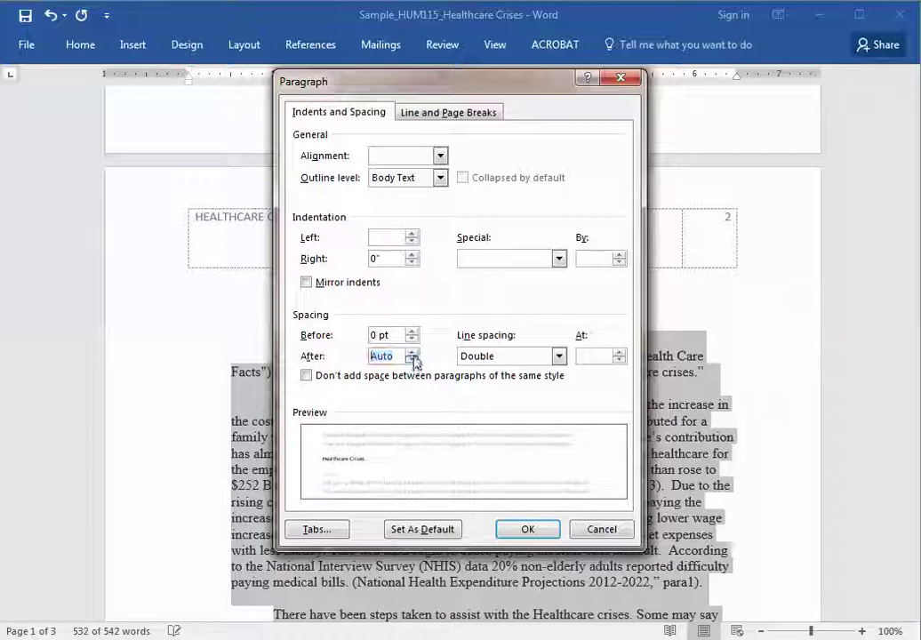
click(413, 360)
click(307, 376)
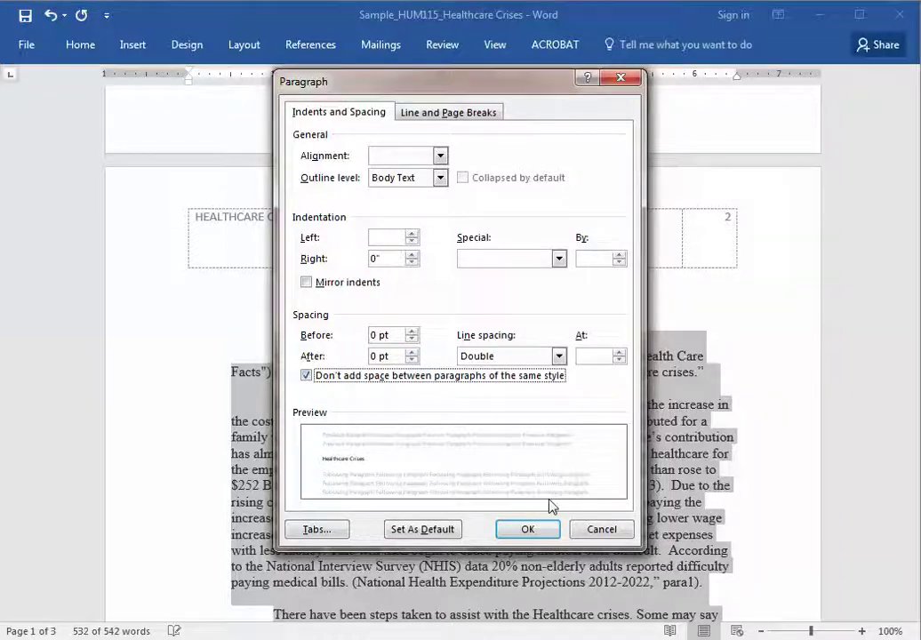
click(525, 531)
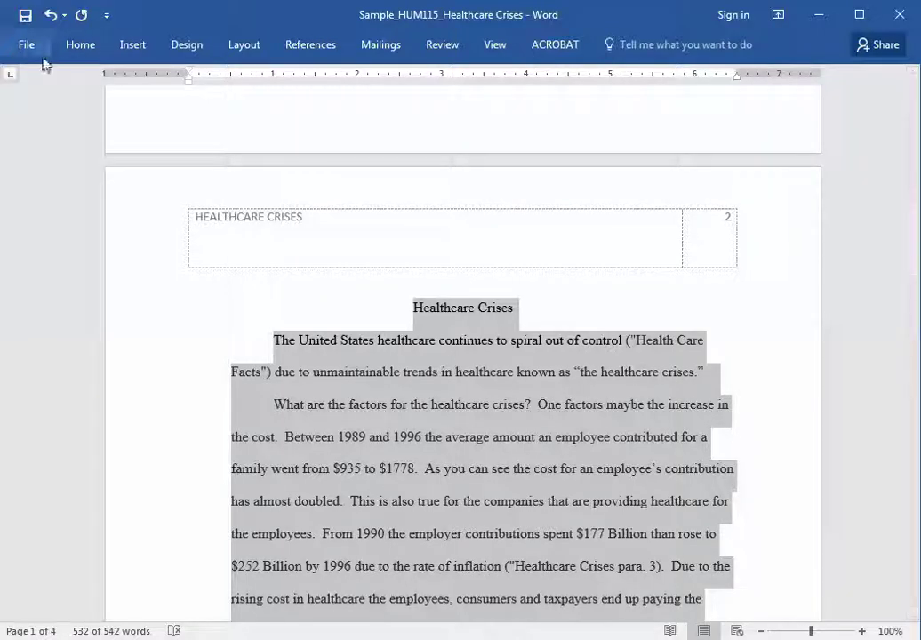
Reopen the Paragraph settings to verify the double spacing, keeping it unchanged.
click(76, 49)
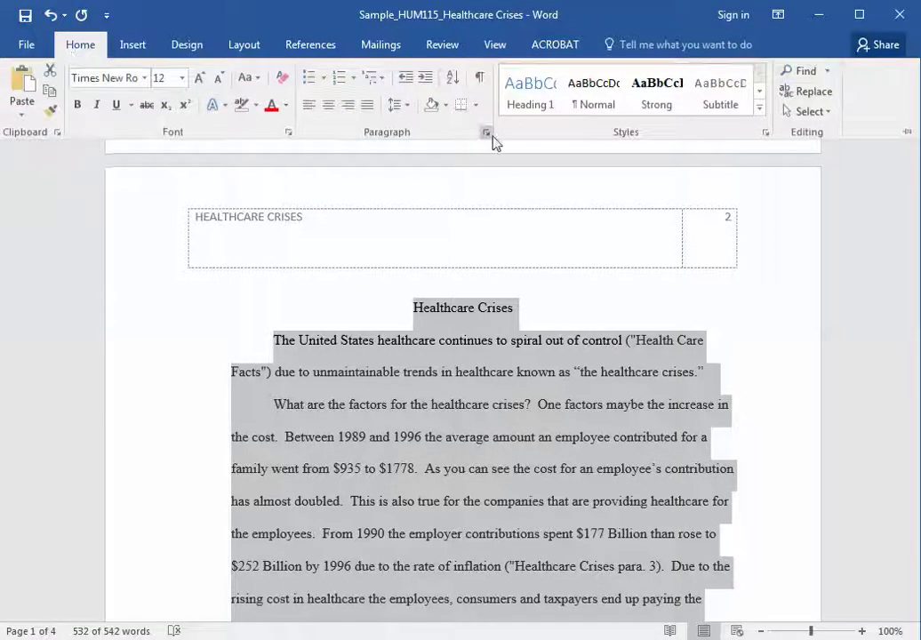
click(487, 133)
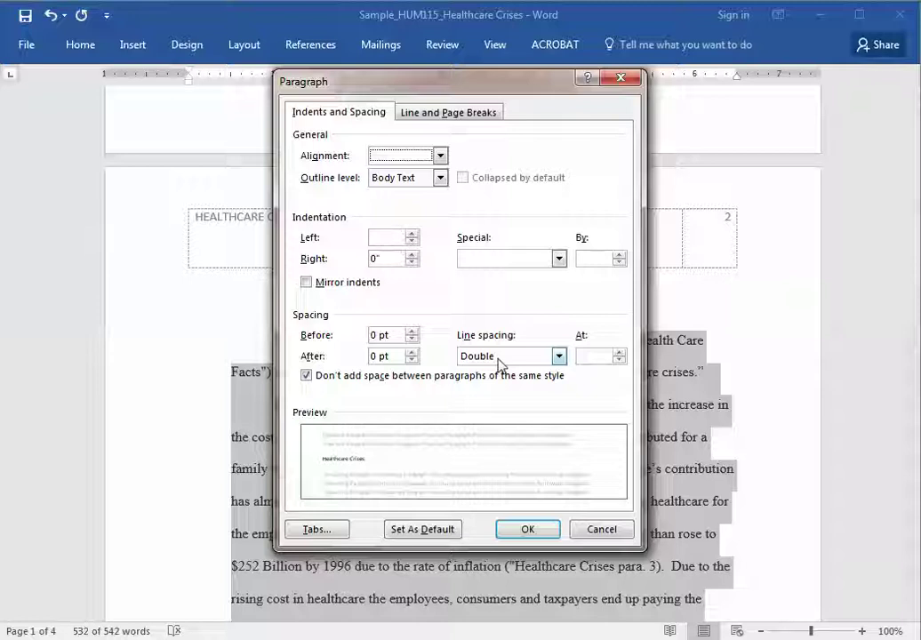
click(527, 529)
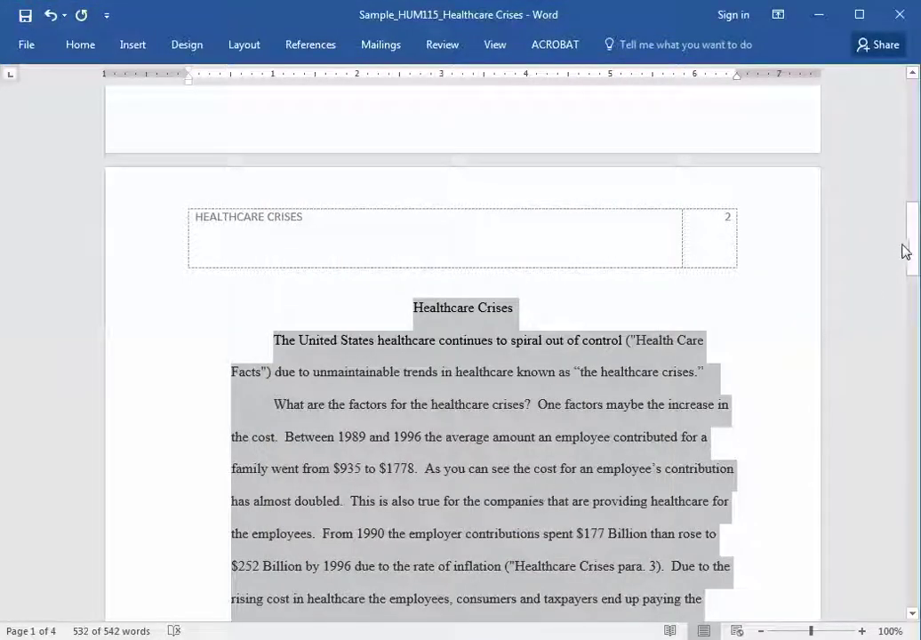
Push the reference list onto page 4 and type a 'References' heading above it.
drag(906, 252, 905, 402)
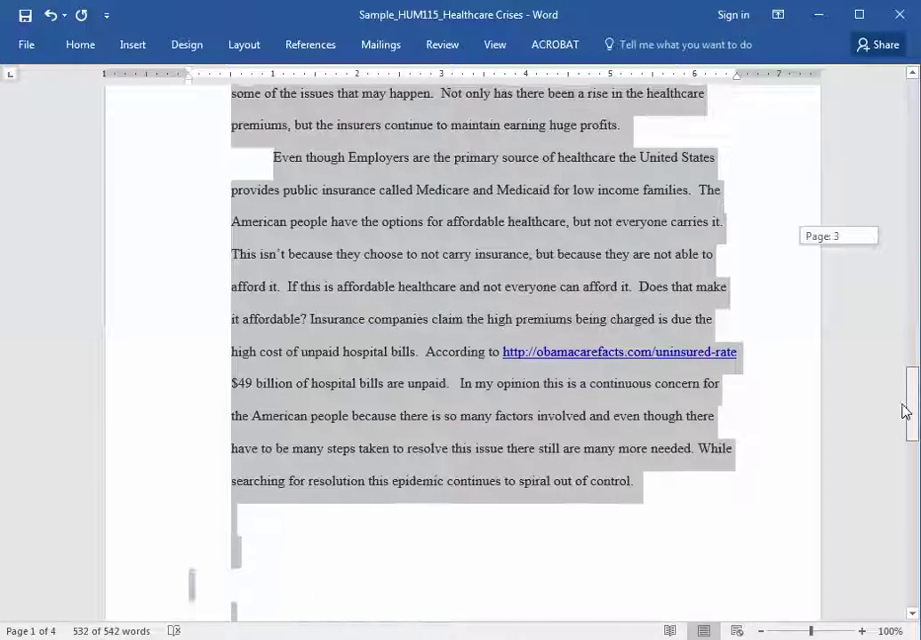
drag(906, 402, 903, 463)
click(448, 381)
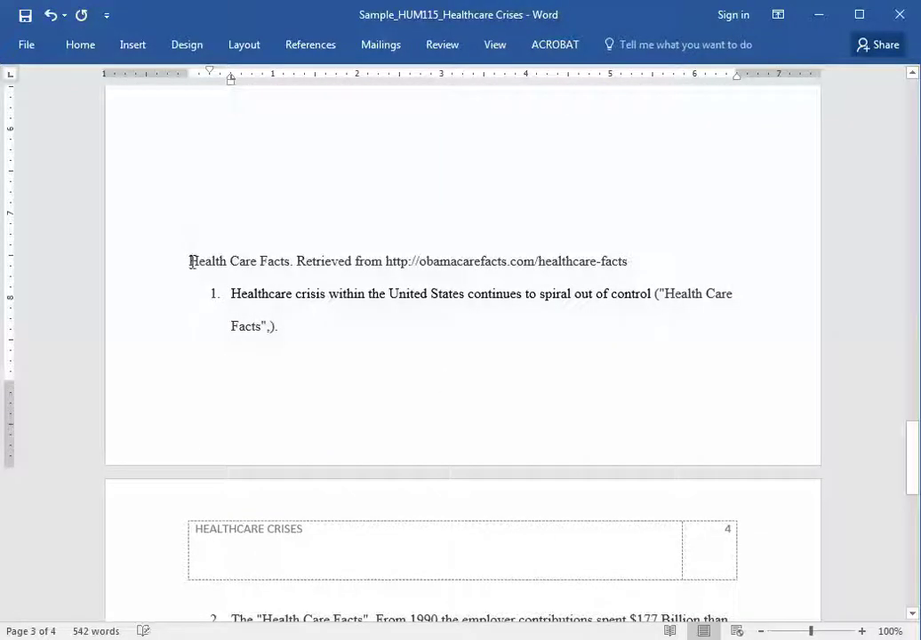
key(Return)
key(Return)
key(Return)
key(Return)
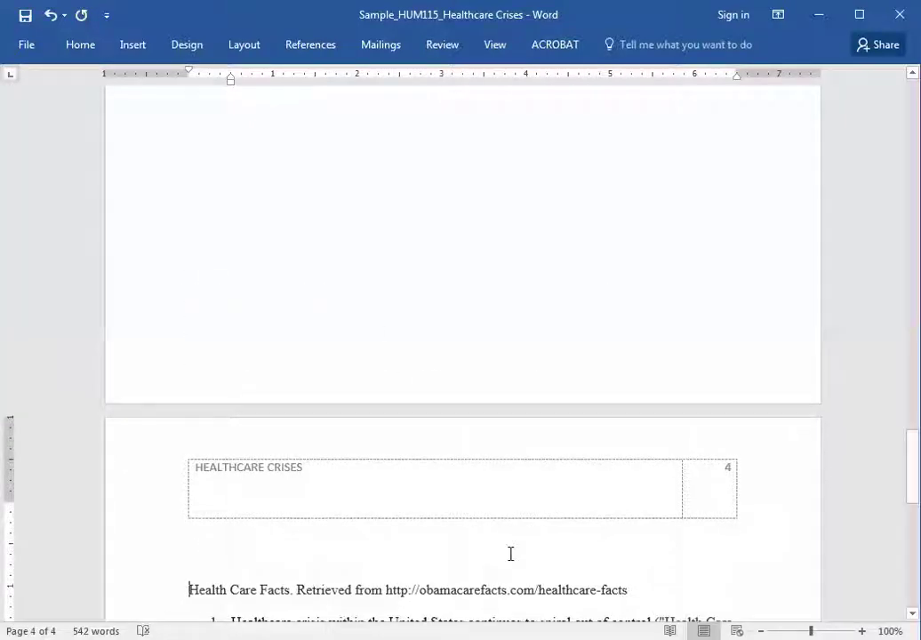
text(References)
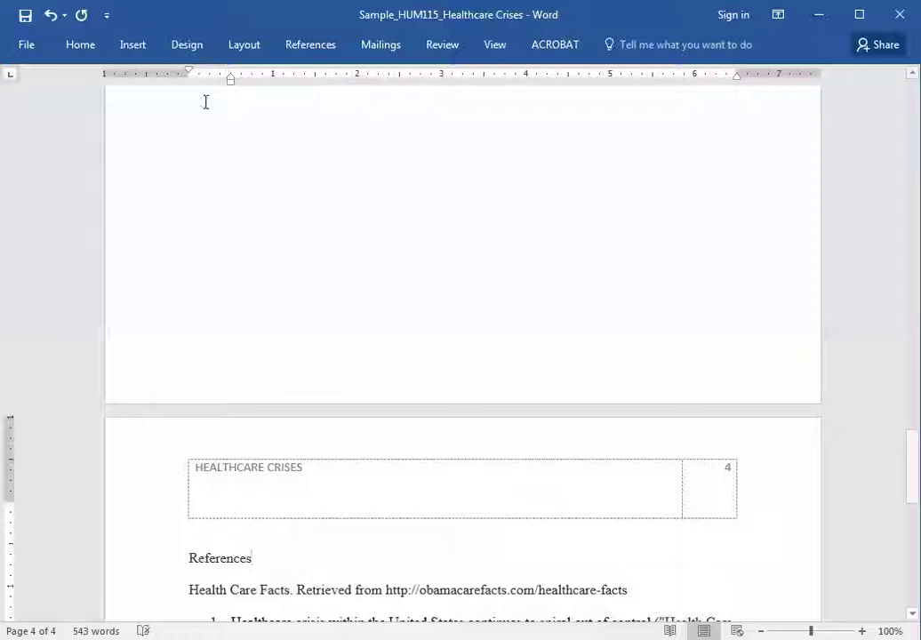
Apply center alignment to the new References heading on page 4.
click(80, 45)
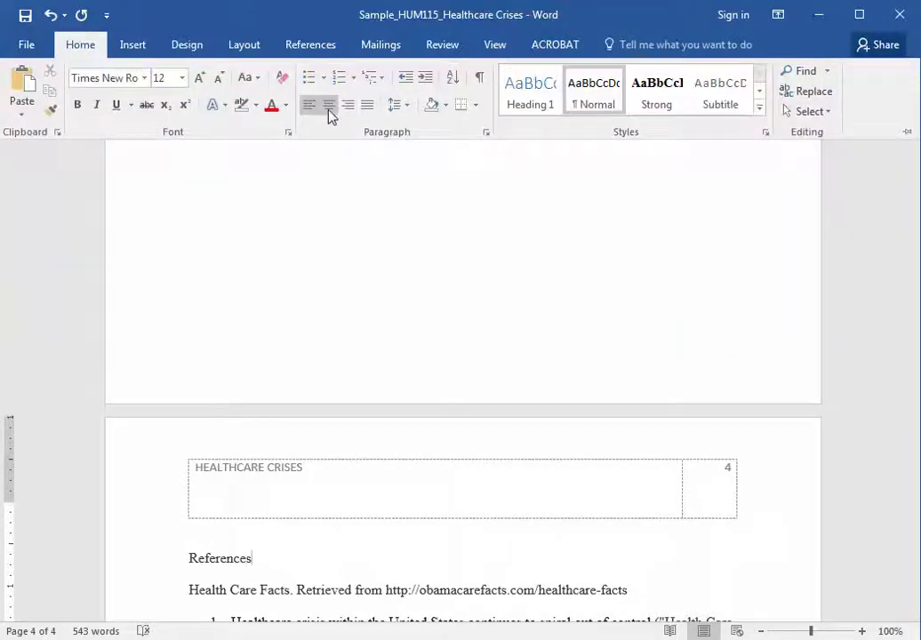
click(296, 556)
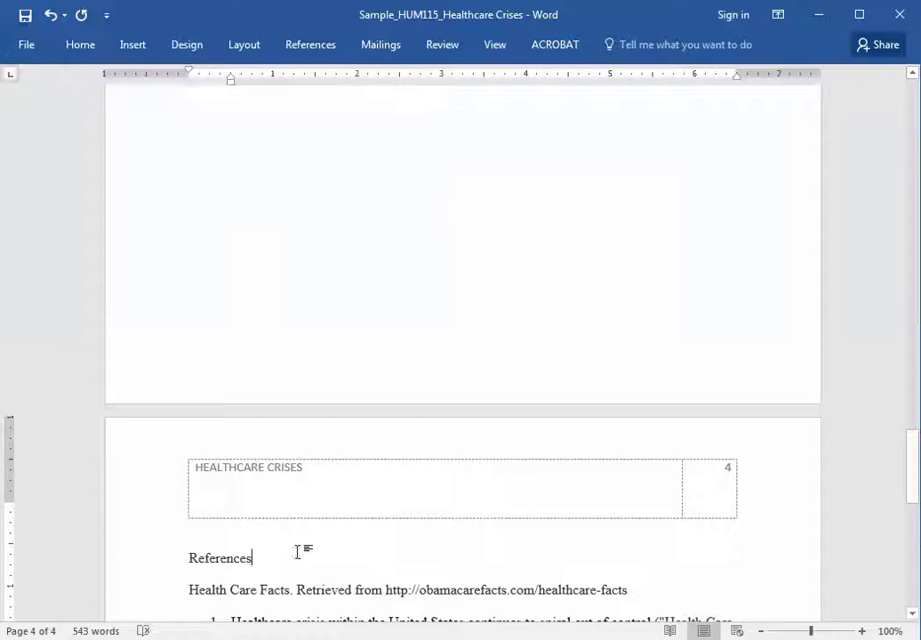
click(80, 45)
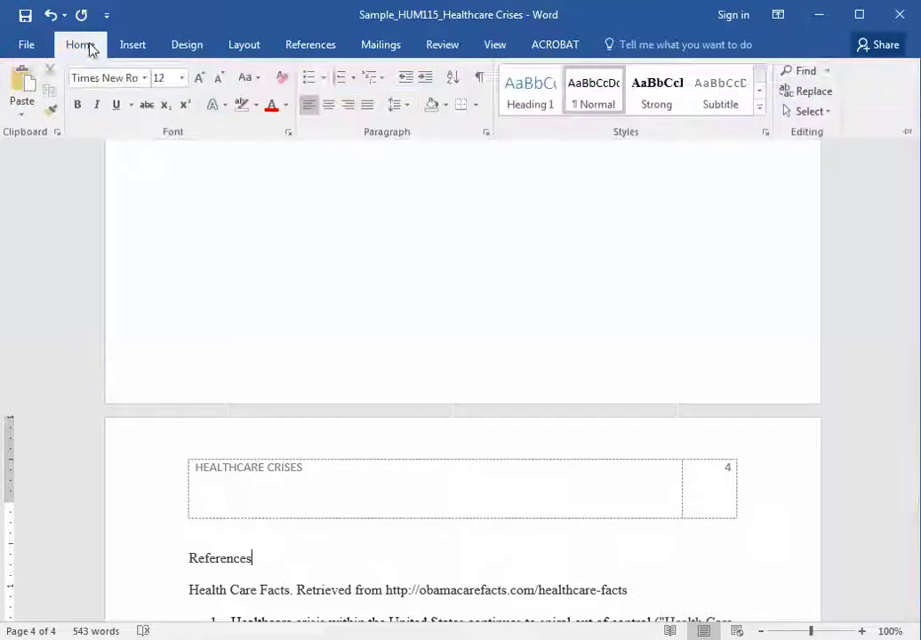
click(329, 105)
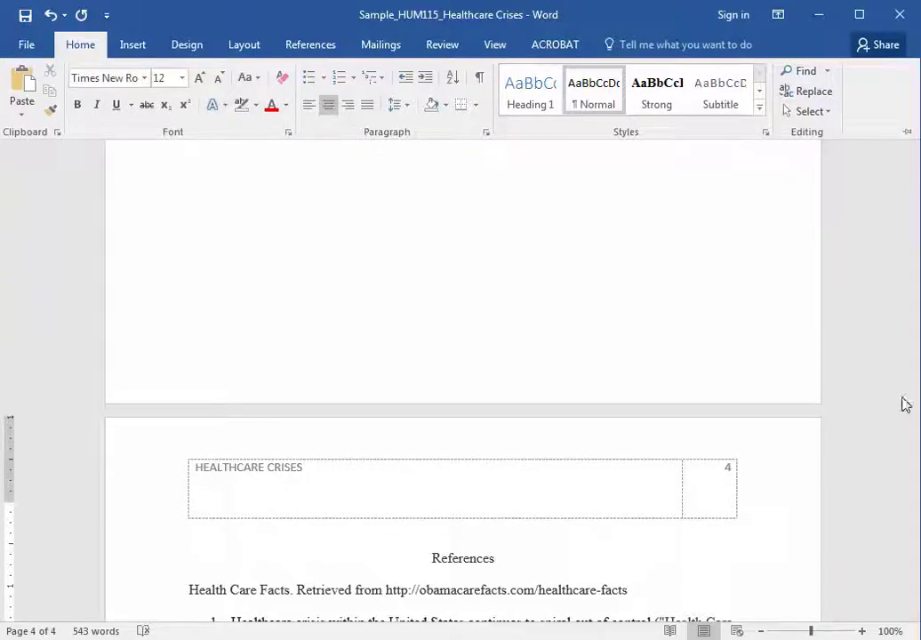
drag(916, 404, 916, 554)
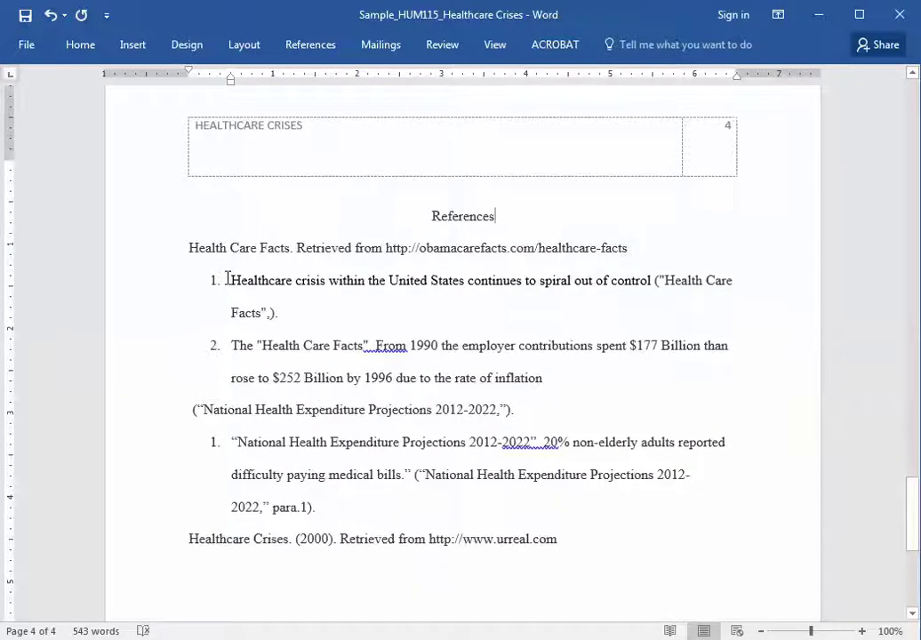
Strip the numbering from the reference entries, including Health Care Facts, leaving them flush left.
click(228, 279)
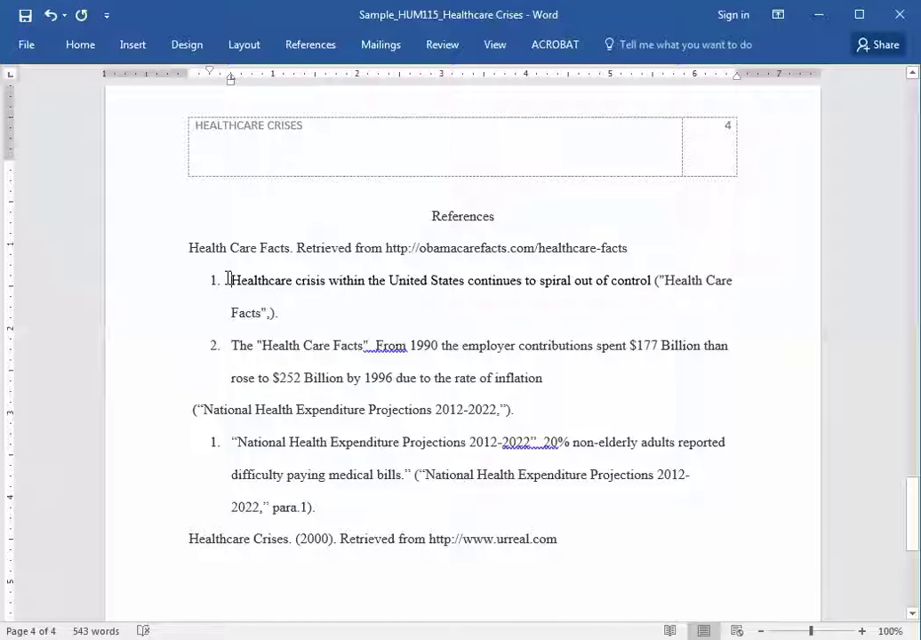
key(BackSpace)
key(BackSpace)
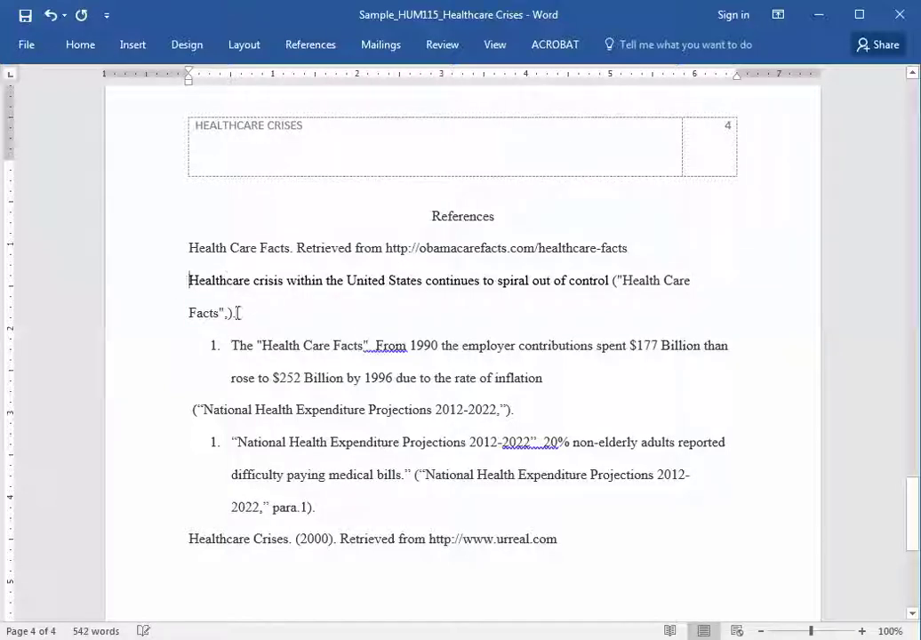
click(233, 348)
key(BackSpace)
click(232, 440)
key(BackSpace)
key(BackSpace)
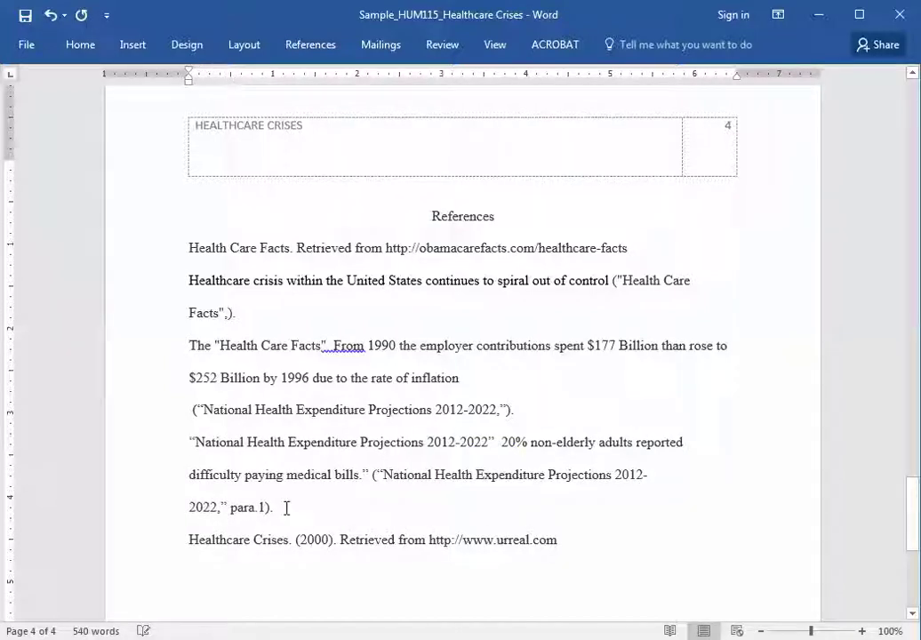
Select the references, confirm double spacing, and drag the ruler into a hanging indent.
mouse_move(188, 247)
mouse_down()
mouse_move(479, 518)
mouse_move(613, 570)
mouse_up()
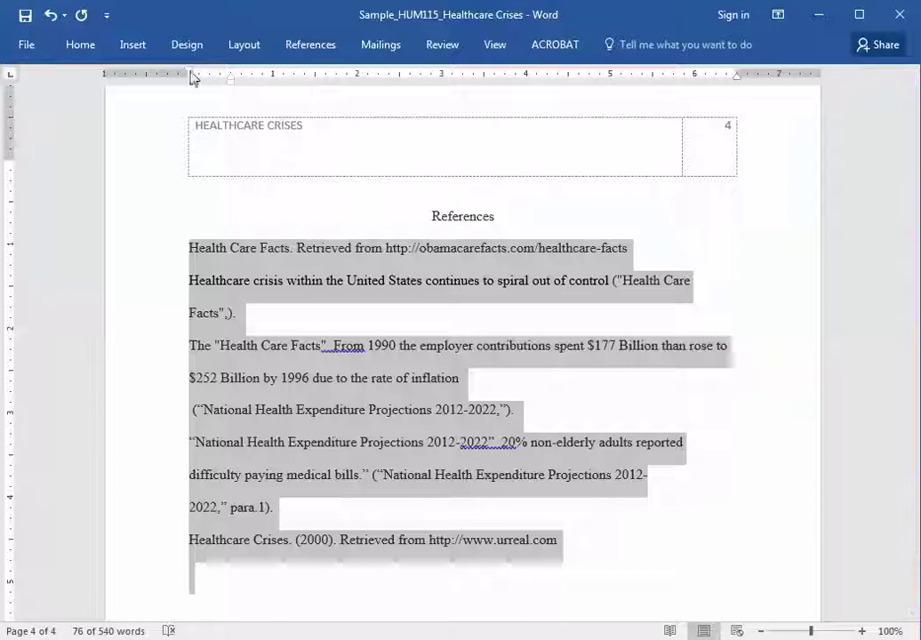
click(81, 49)
click(486, 128)
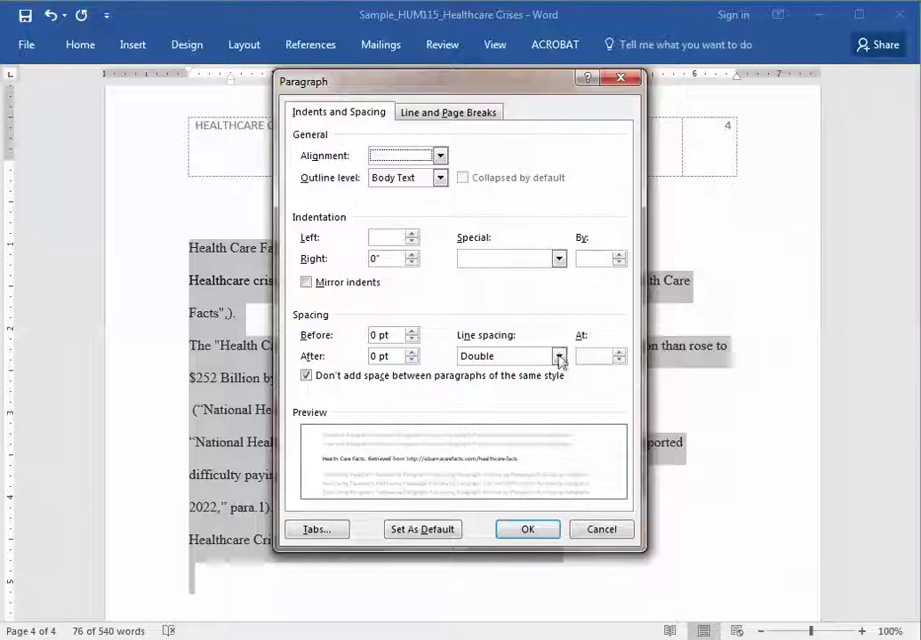
click(527, 530)
drag(231, 87, 189, 86)
Recheck paragraph settings and adjust the ruler so each entry's first line meets the margin.
key(ctrl+a)
click(148, 78)
double_click(185, 78)
click(616, 532)
drag(188, 82, 230, 79)
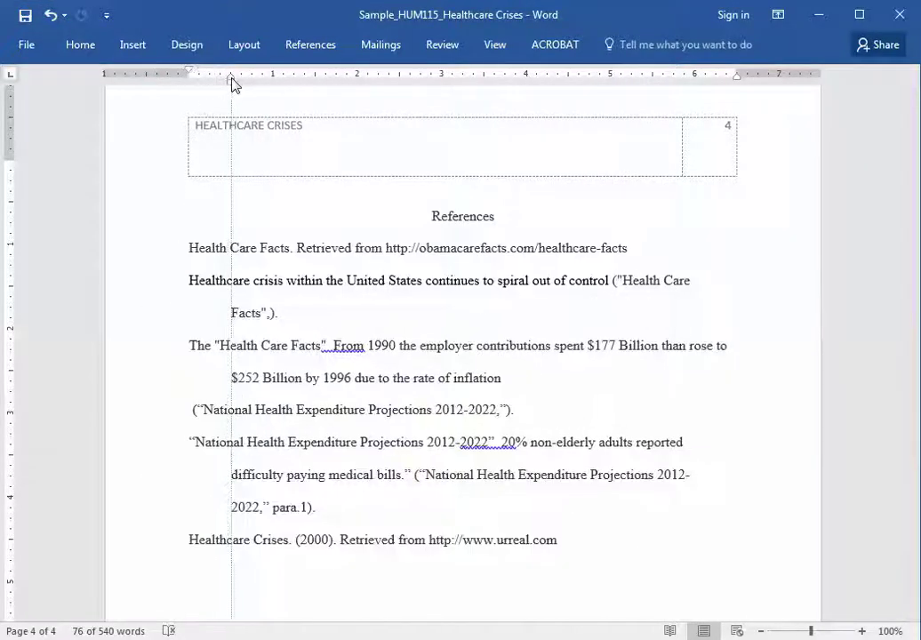
click(339, 275)
click(328, 330)
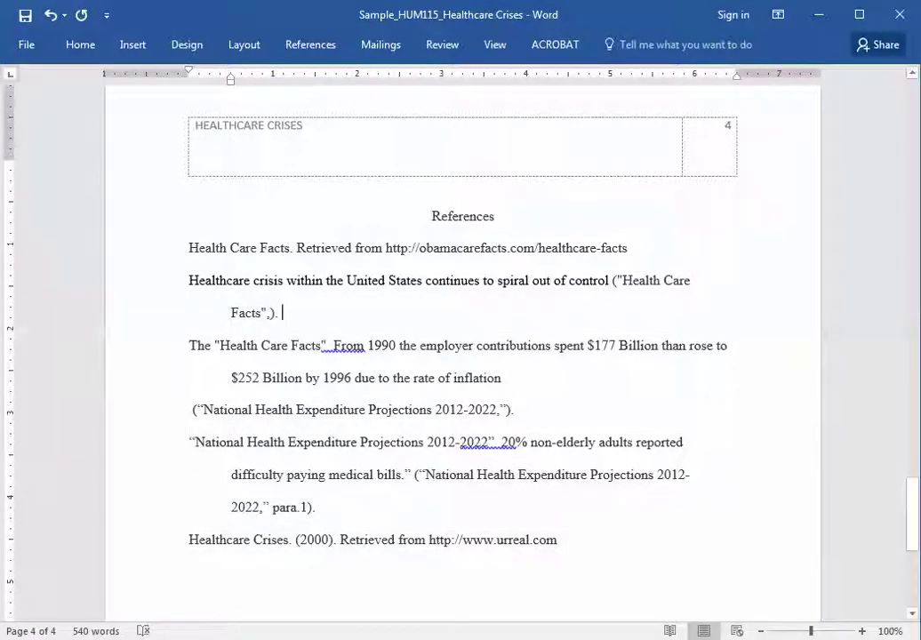
Scroll back up through the four-page paper to the title page on page 1.
mouse_move(913, 528)
mouse_down()
mouse_move(914, 549)
mouse_move(913, 392)
mouse_up()
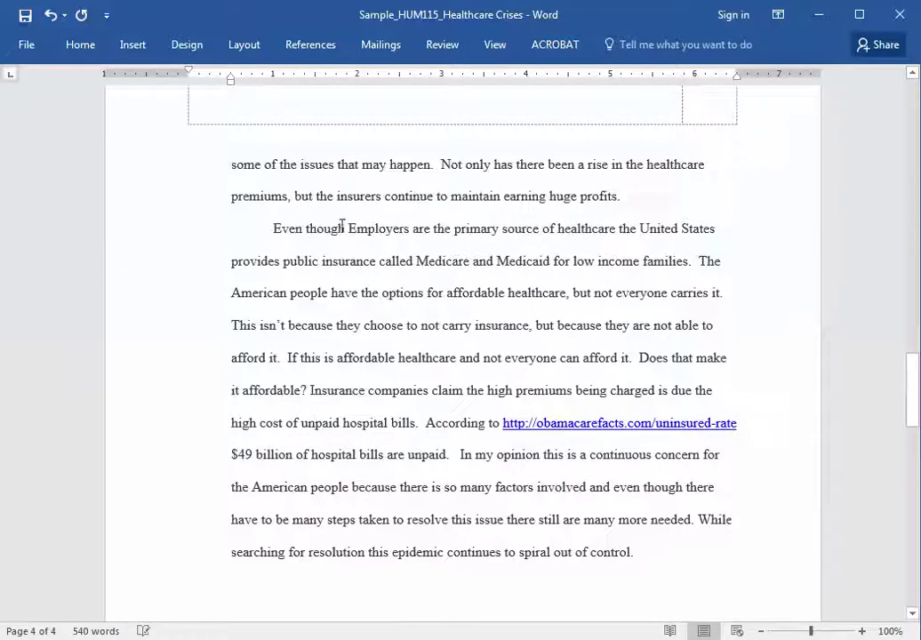
mouse_move(273, 229)
mouse_down()
mouse_move(495, 487)
mouse_move(572, 552)
mouse_up()
click(444, 487)
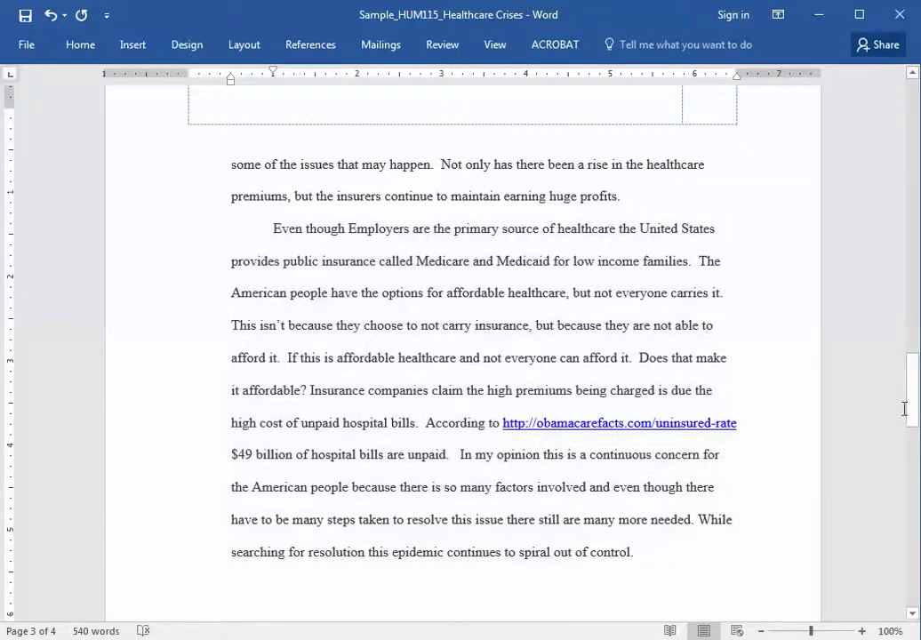
mouse_move(912, 409)
mouse_down()
mouse_move(913, 144)
mouse_move(912, 217)
mouse_up()
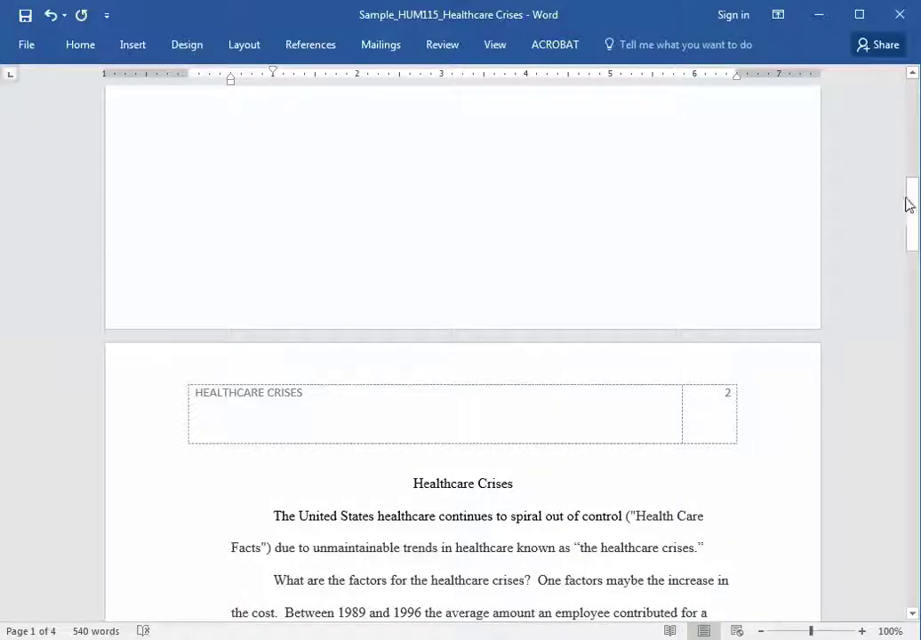
drag(912, 202, 916, 89)
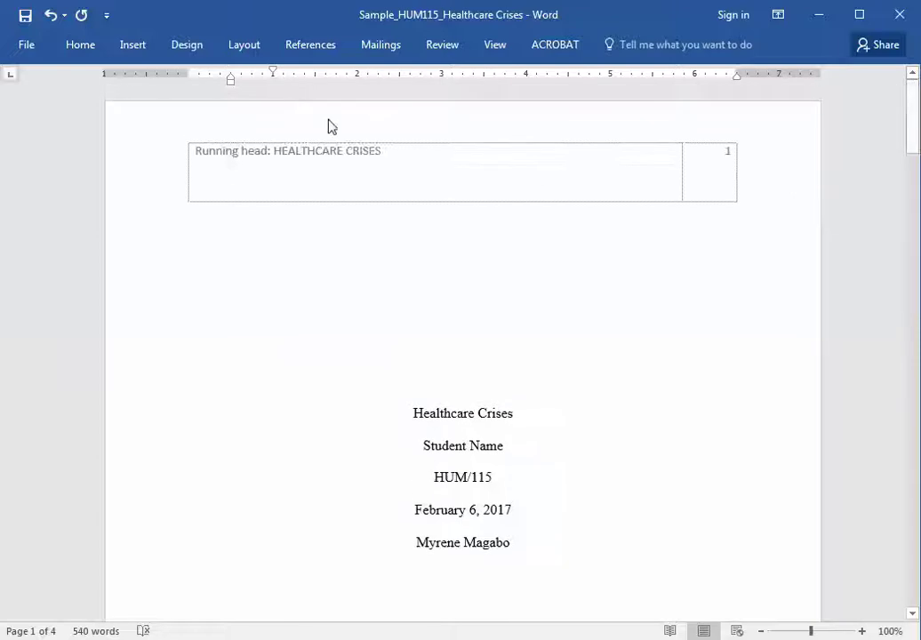
Display the Insert tab's Header gallery of built-in header designs over the title page.
click(129, 54)
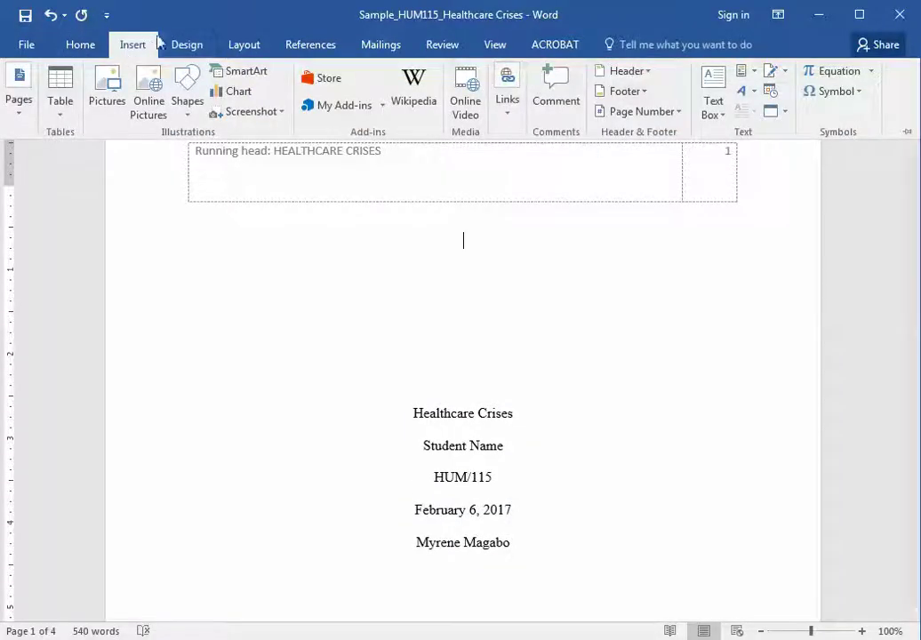
click(145, 49)
click(138, 42)
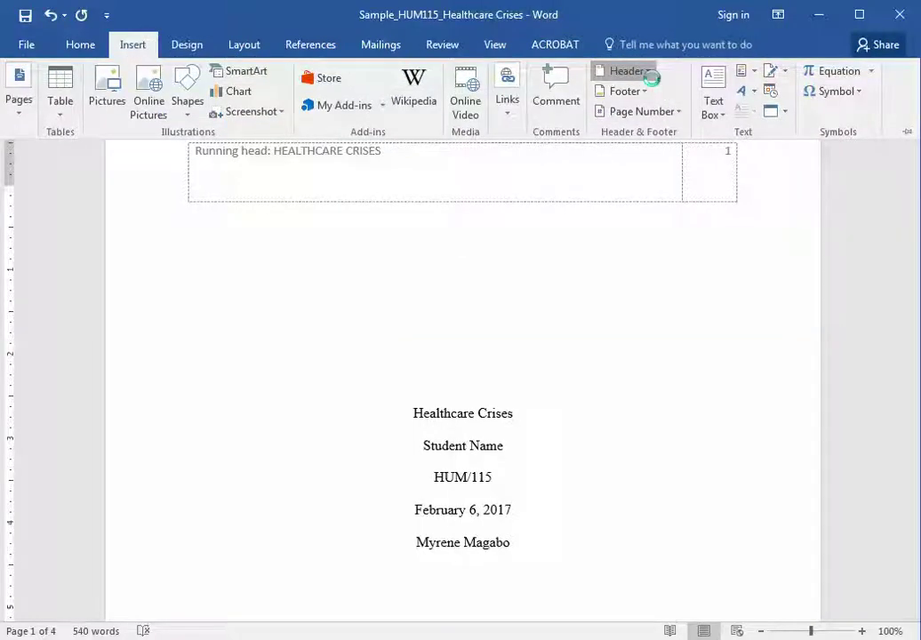
click(652, 77)
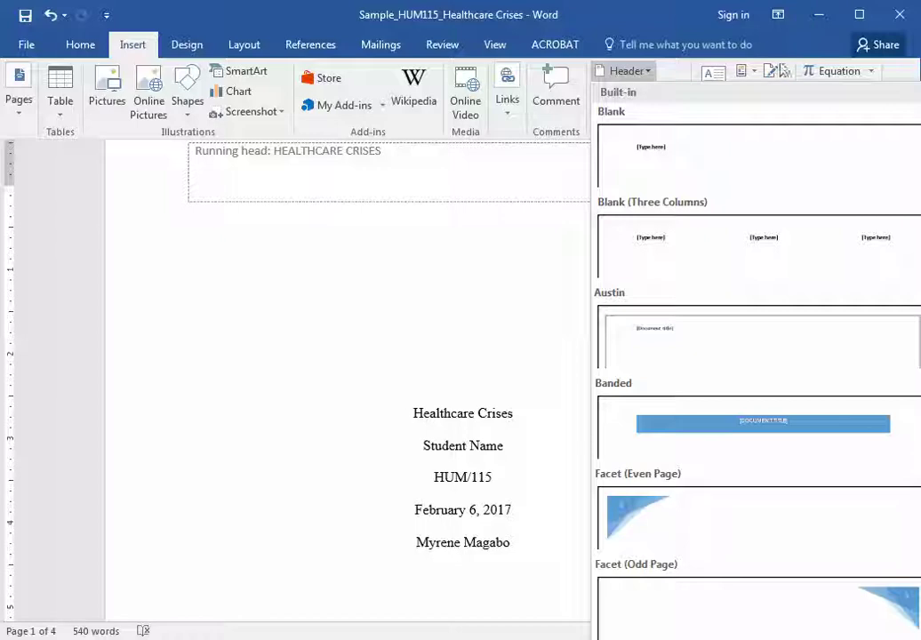
click(634, 15)
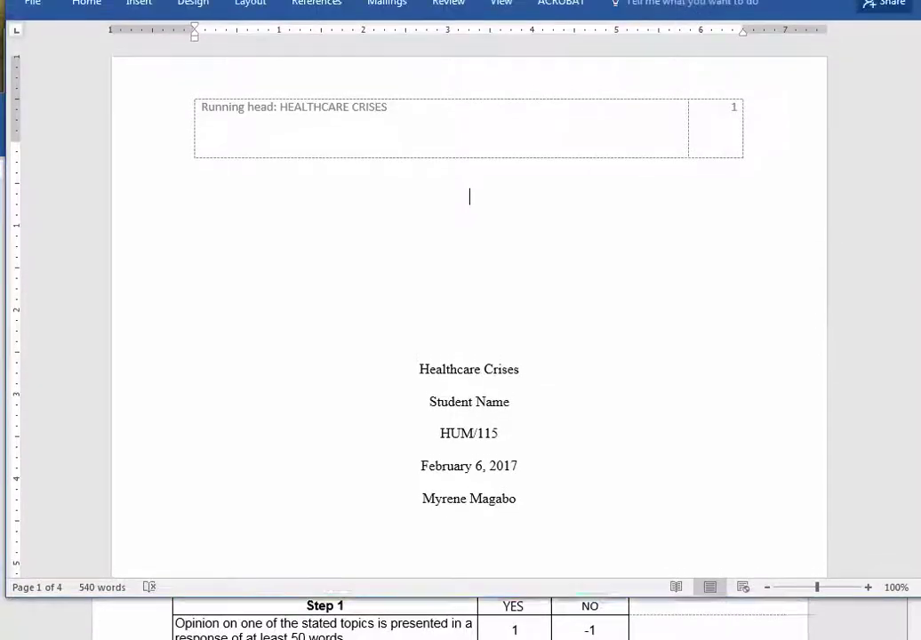
click(141, 25)
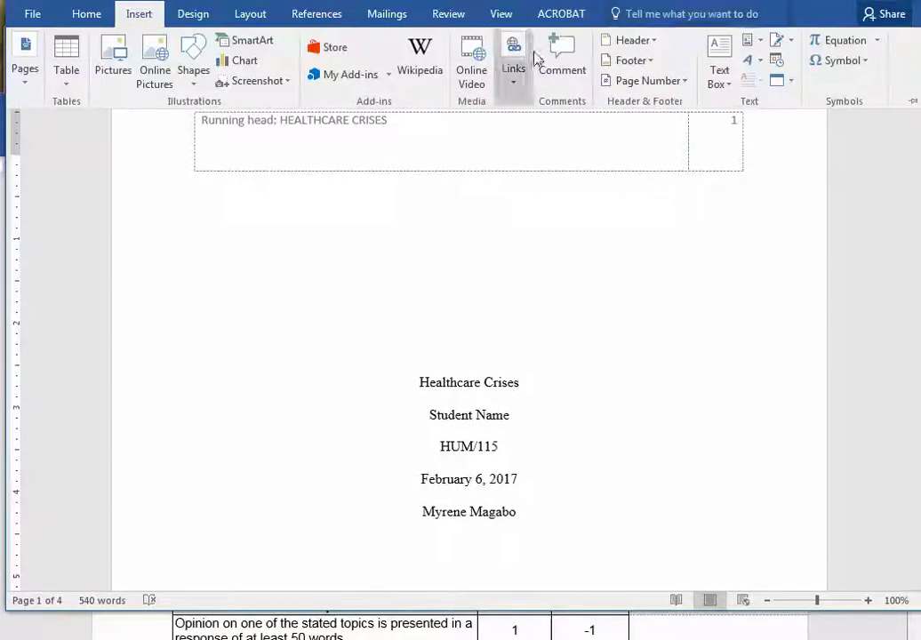
click(654, 43)
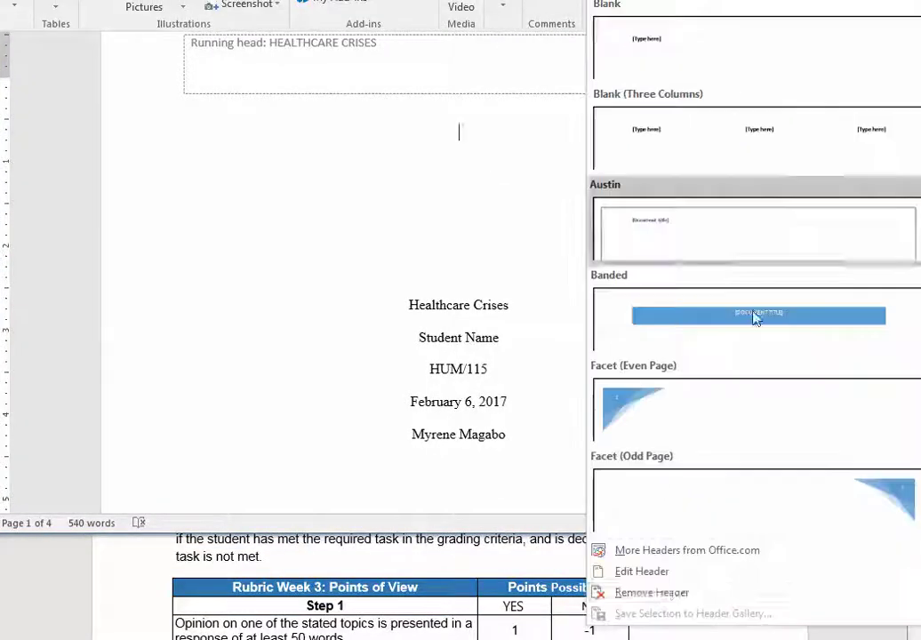
In header editing, set the 'Running head: HEALTHCARE CRISES' text to Times New Roman 12.
click(654, 574)
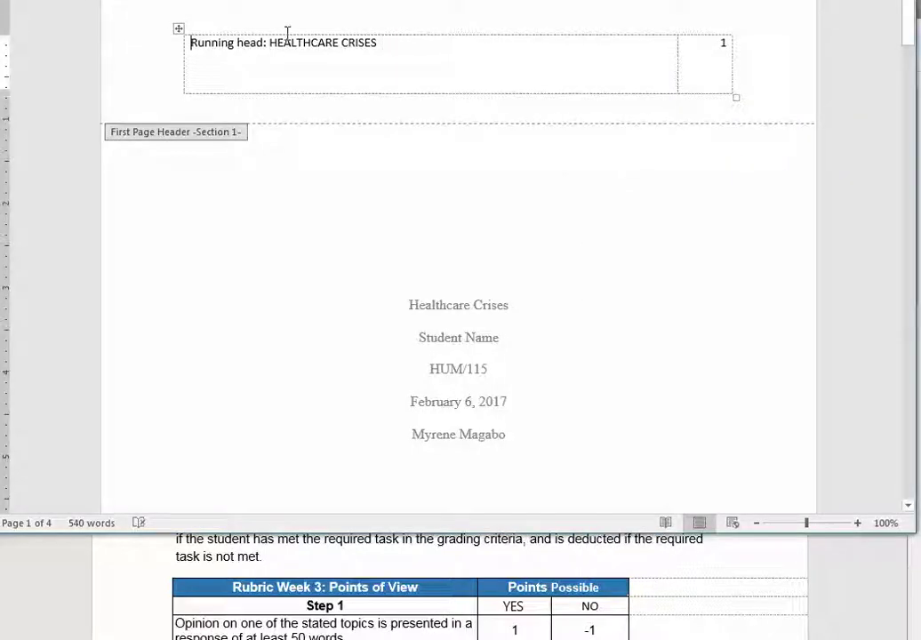
drag(287, 33, 178, 28)
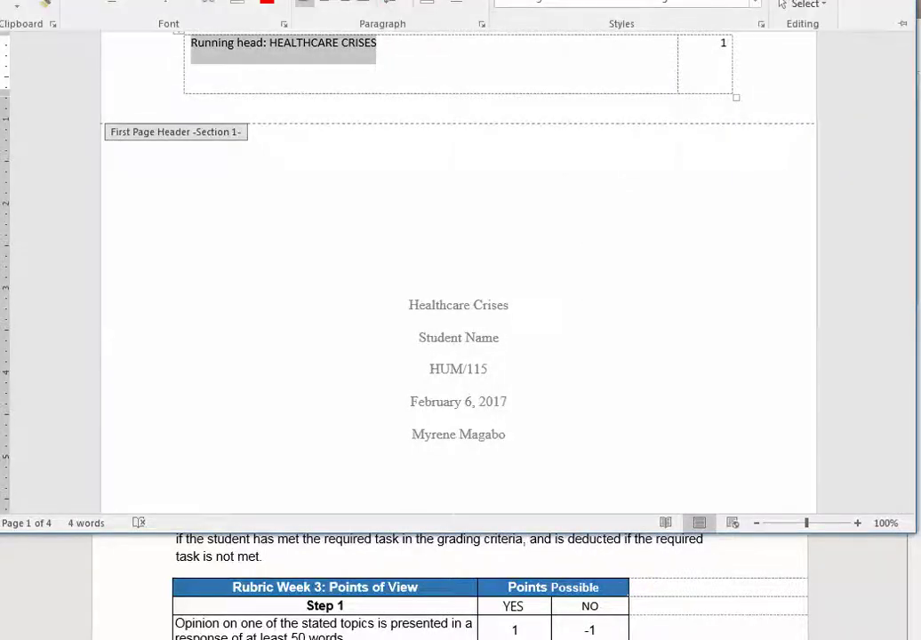
click(169, 2)
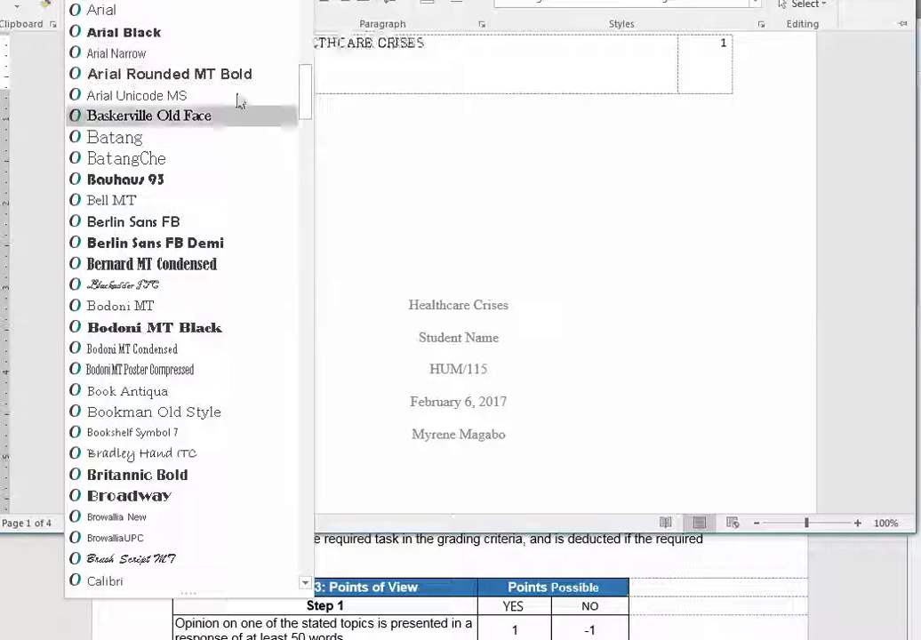
drag(313, 88, 303, 19)
click(202, 75)
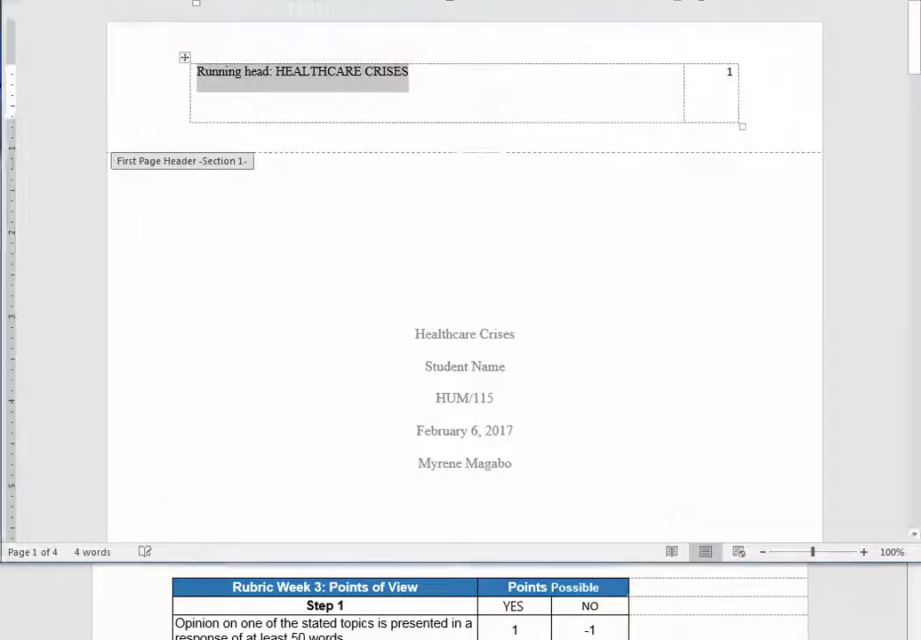
click(70, 41)
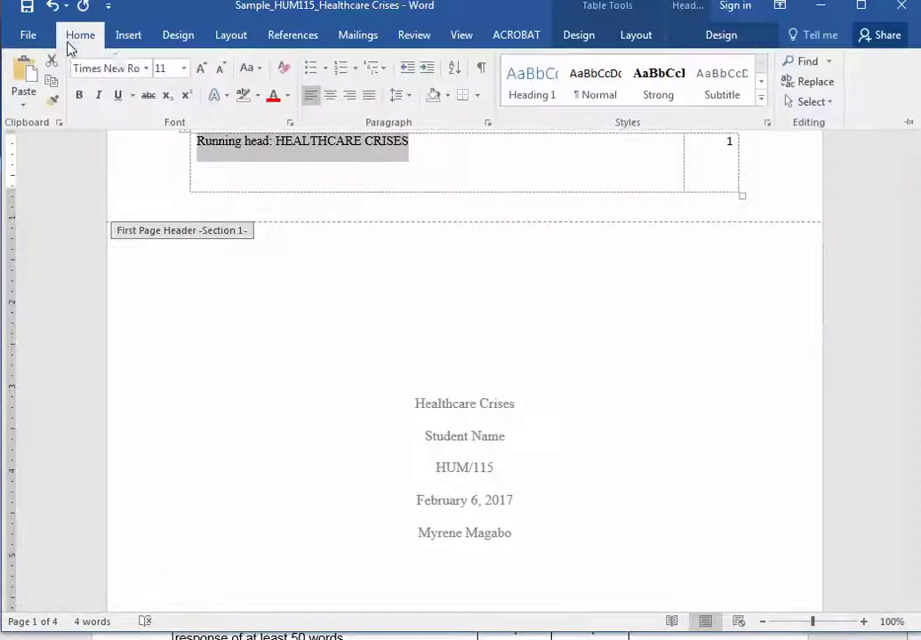
click(183, 68)
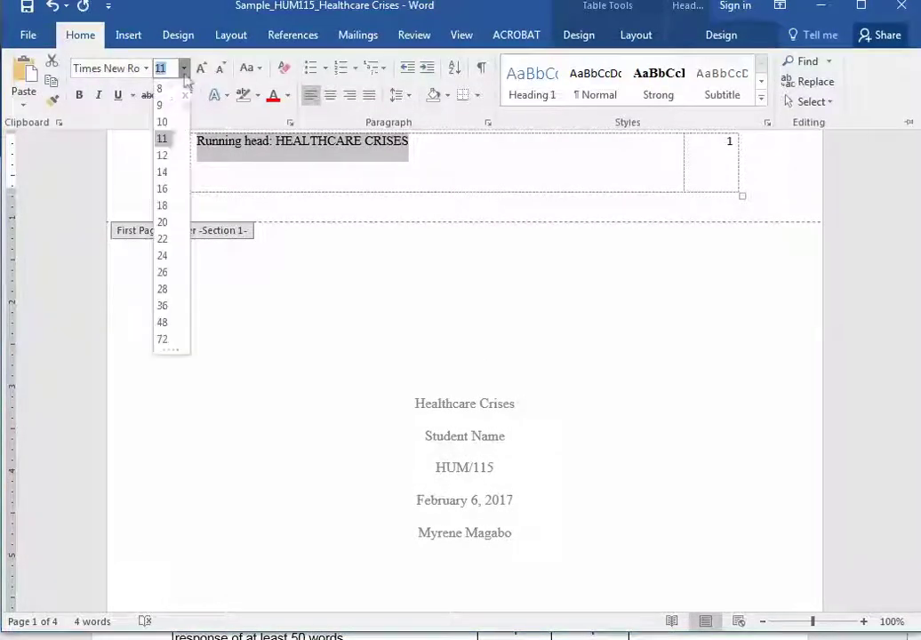
click(175, 156)
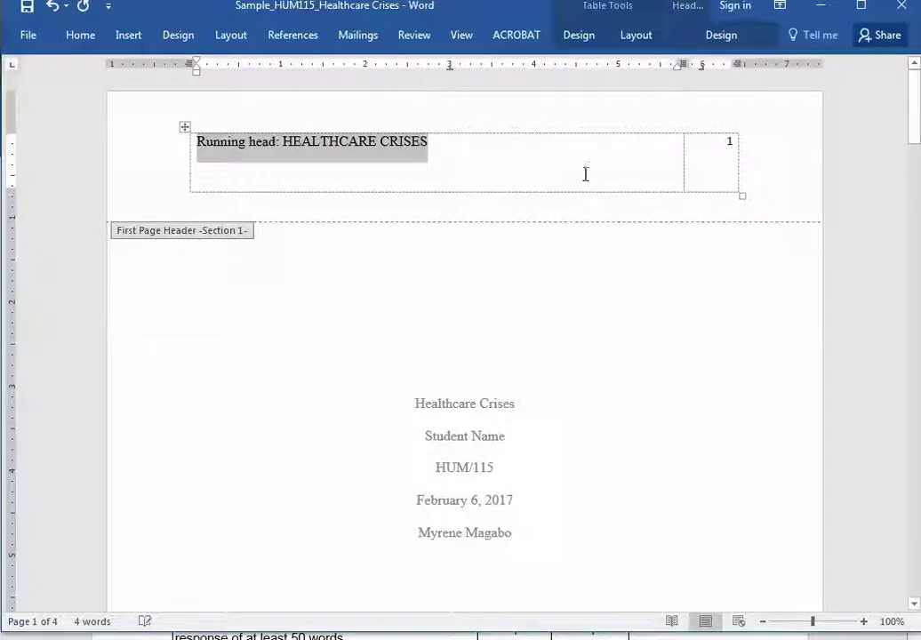
click(586, 173)
Set the title-page header's page number 1 to size 12.
drag(730, 141, 744, 142)
click(77, 36)
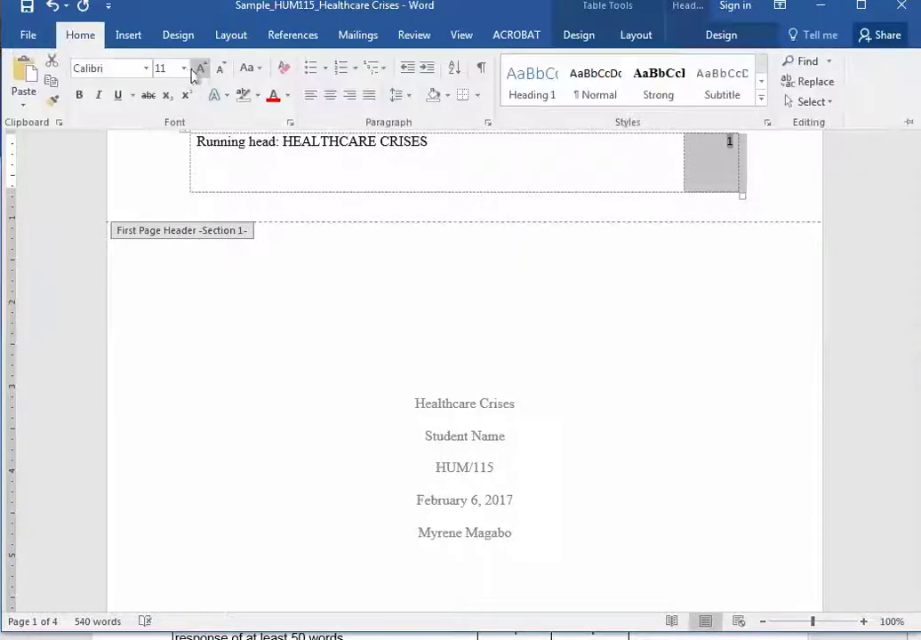
click(184, 69)
click(162, 153)
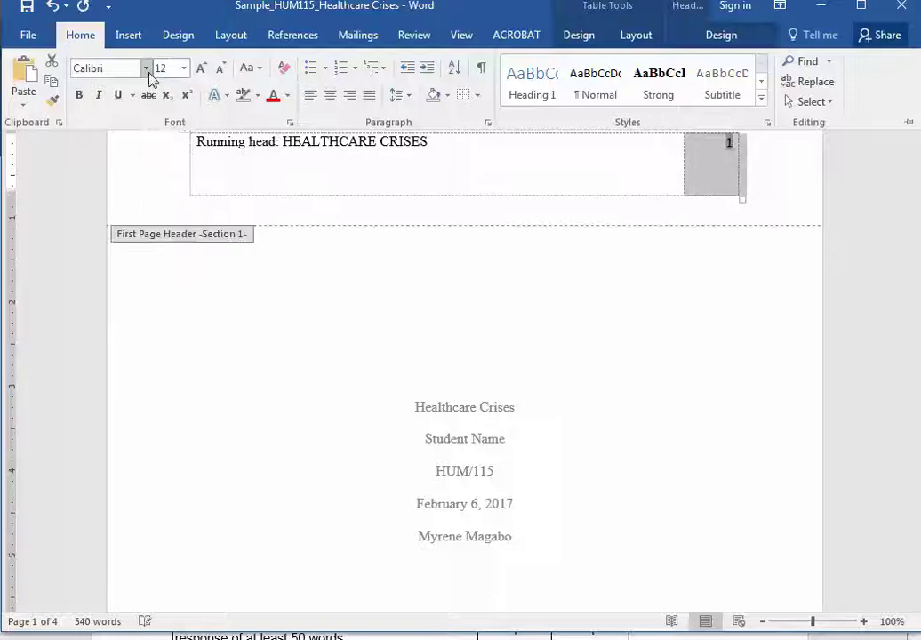
click(147, 71)
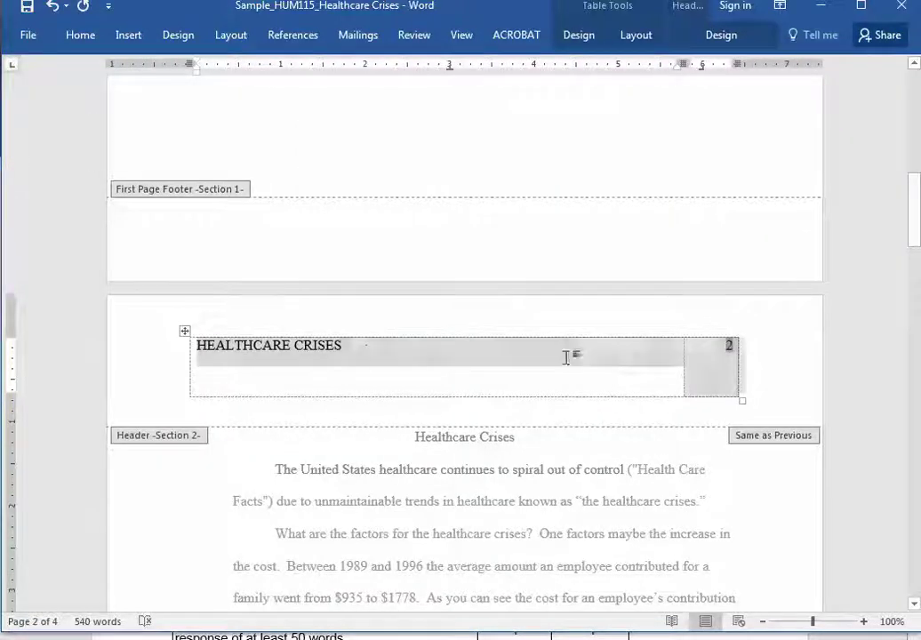
drag(363, 352, 98, 323)
click(716, 355)
click(735, 348)
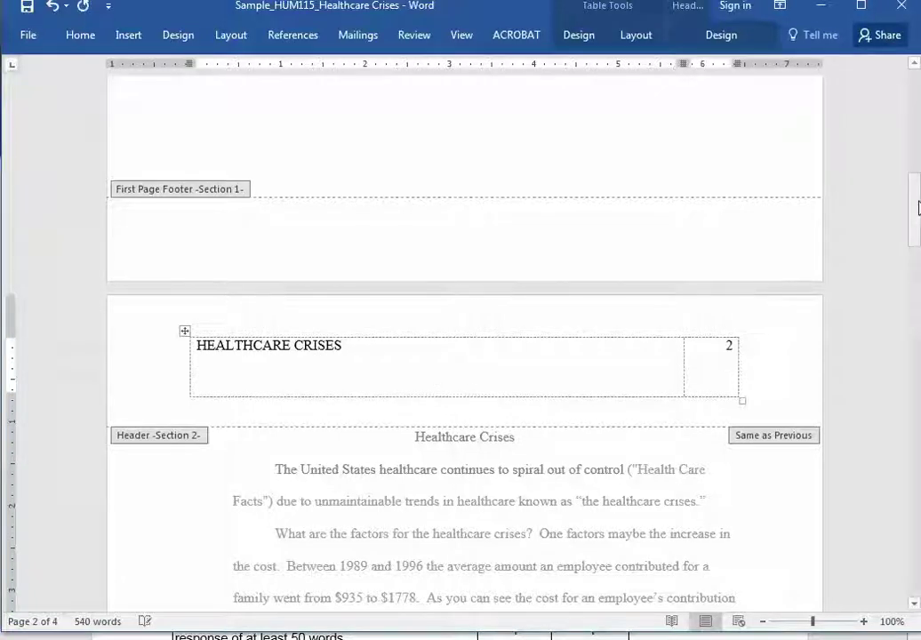
mouse_move(919, 206)
mouse_down()
mouse_move(917, 326)
mouse_move(916, 176)
mouse_move(916, 203)
mouse_up()
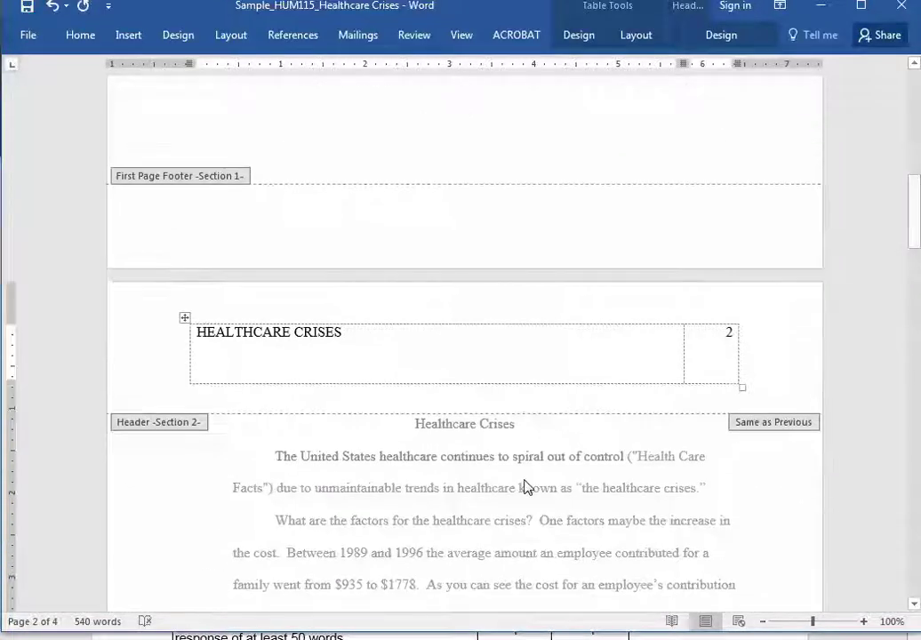